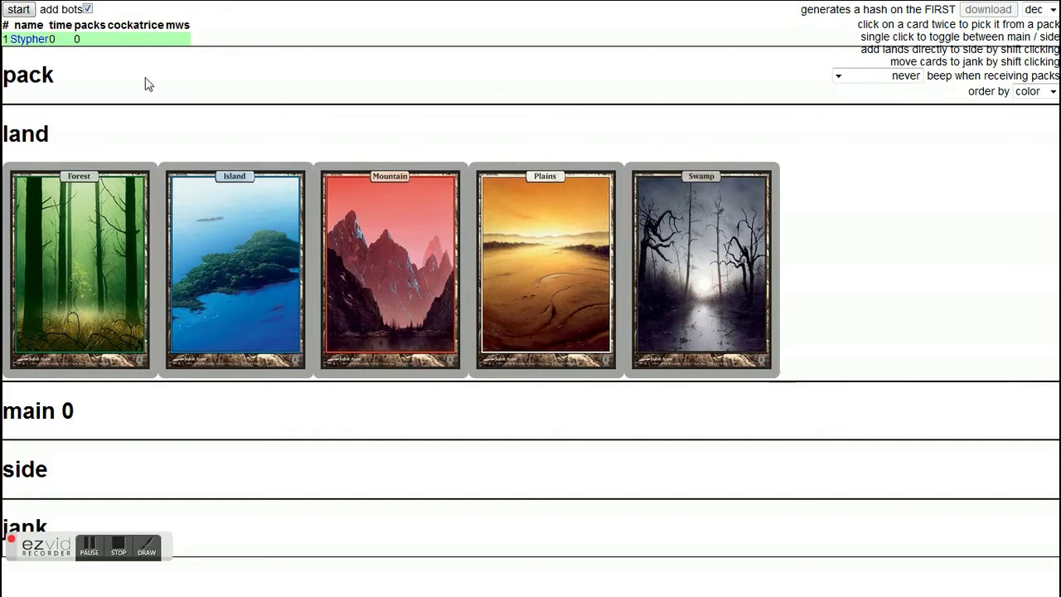
Edit the player's name in the draft table, re-enter the original nickname and save it
{"action": "left_click", "coordinate": [37, 42]}
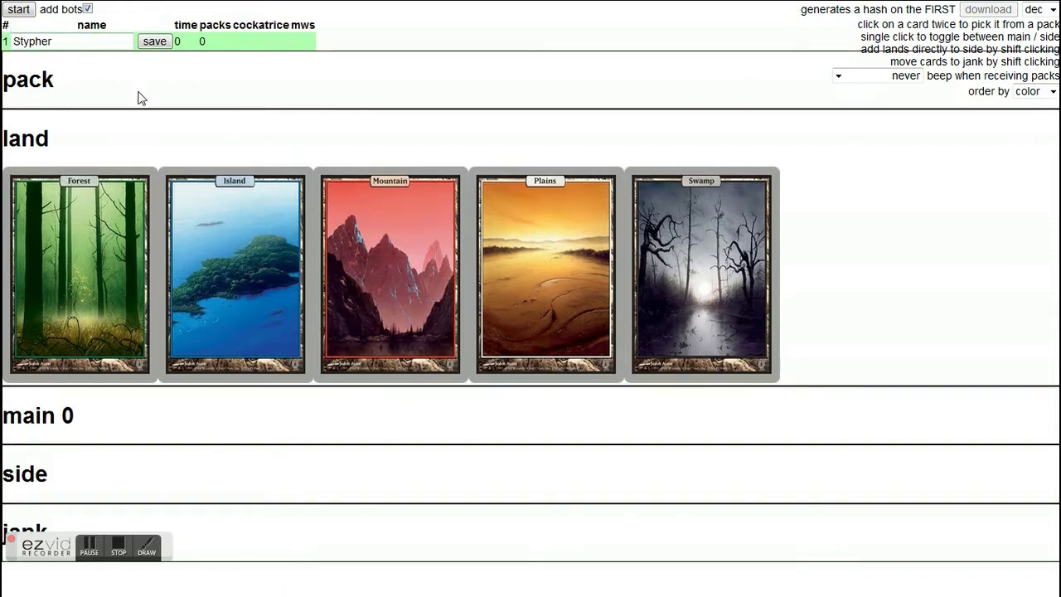
{"action": "key", "text": "ctrl+a"}
{"action": "type", "text": "Underfine"}
{"action": "key", "text": "ctrl+a"}
{"action": "key", "text": "BackSpace"}
{"action": "type", "text": "Stypher"}
{"action": "left_click", "coordinate": [116, 99]}
{"action": "left_click", "coordinate": [154, 42]}
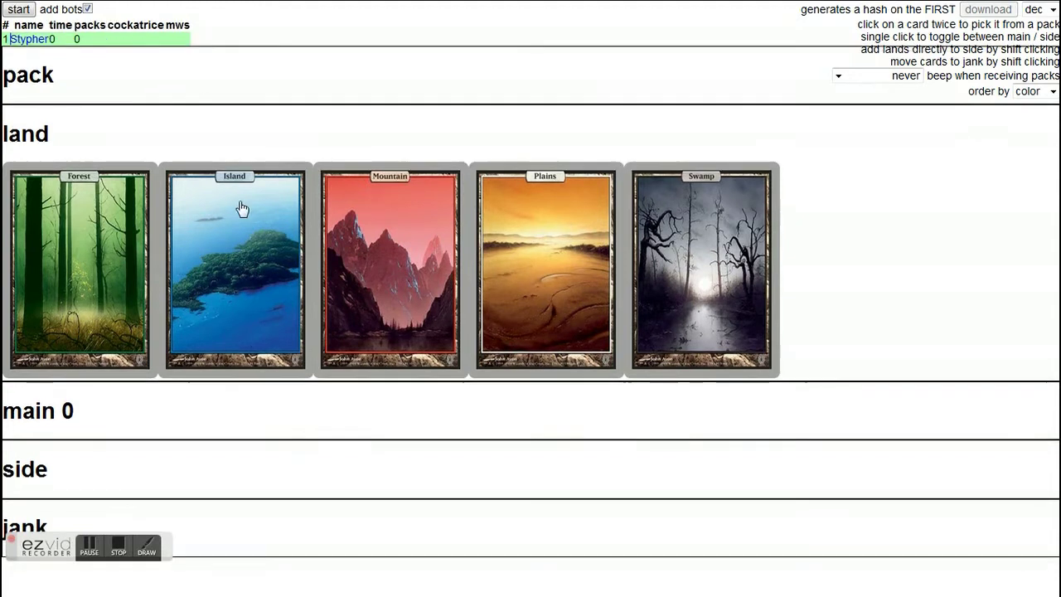
Start the draft with bots added and look over the first pack and the land, main, side and jank sections
{"action": "mouse_move", "coordinate": [216, 12]}
{"action": "left_click", "coordinate": [14, 10]}
{"action": "scroll", "coordinate": [703, 418], "scroll_direction": "down", "scroll_amount": 2}
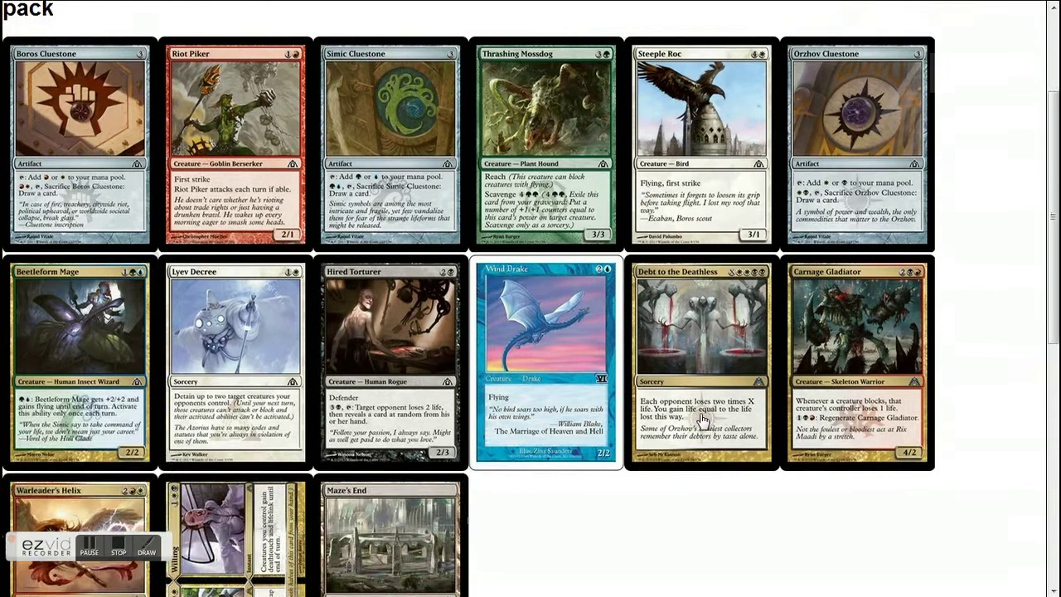
{"action": "scroll", "coordinate": [457, 538], "scroll_direction": "down", "scroll_amount": 5}
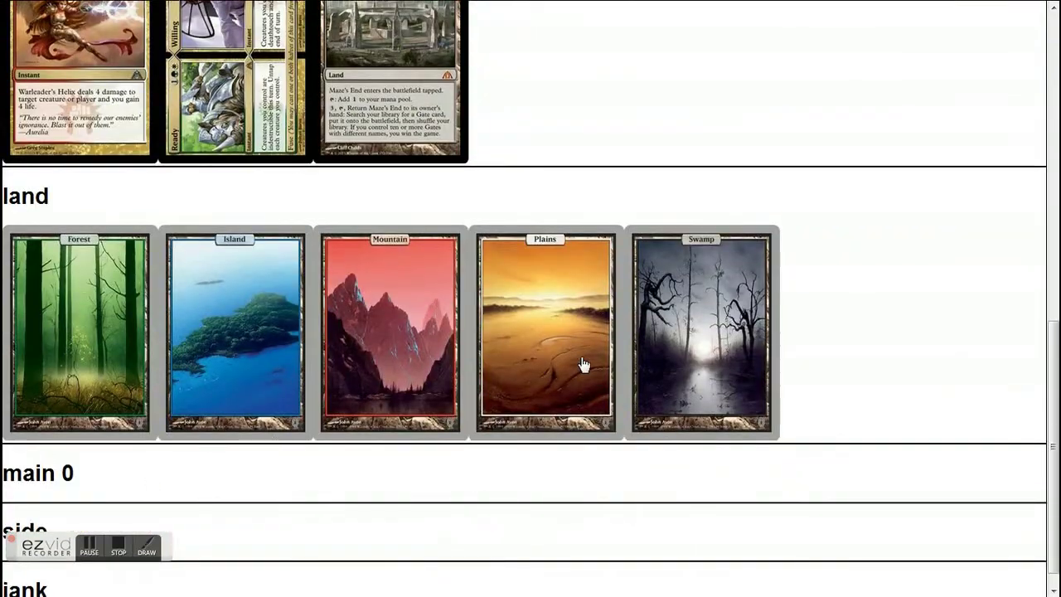
{"action": "scroll", "coordinate": [583, 365], "scroll_direction": "down", "scroll_amount": 1}
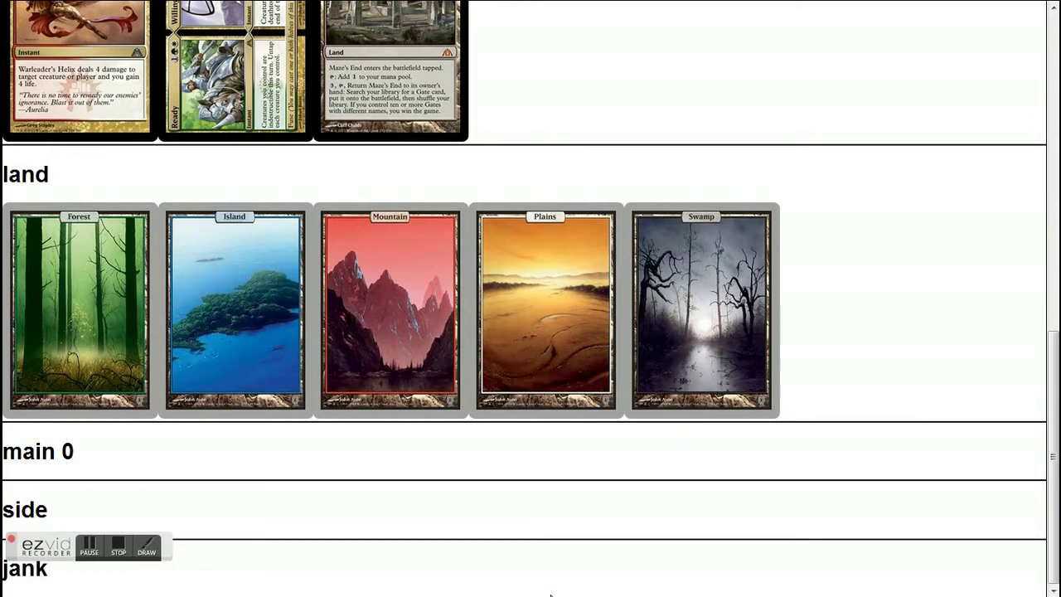
{"action": "scroll", "coordinate": [635, 384], "scroll_direction": "up", "scroll_amount": 5}
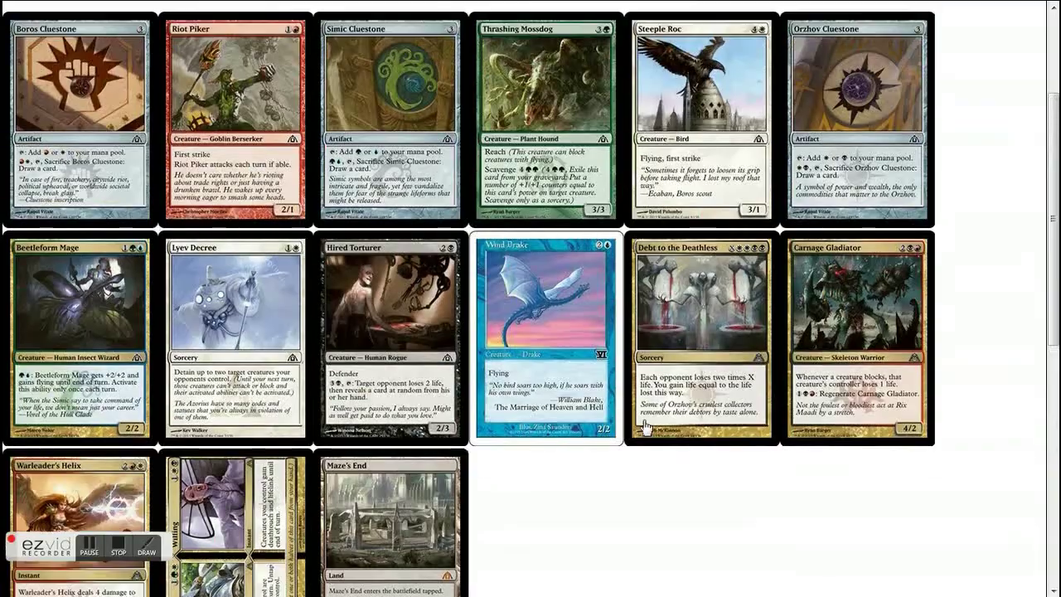
Pick the split card Ready // Willing from the first pack and check it in the main section
{"action": "scroll", "coordinate": [612, 389], "scroll_direction": "down", "scroll_amount": 3}
{"action": "scroll", "coordinate": [612, 389], "scroll_direction": "up", "scroll_amount": 3}
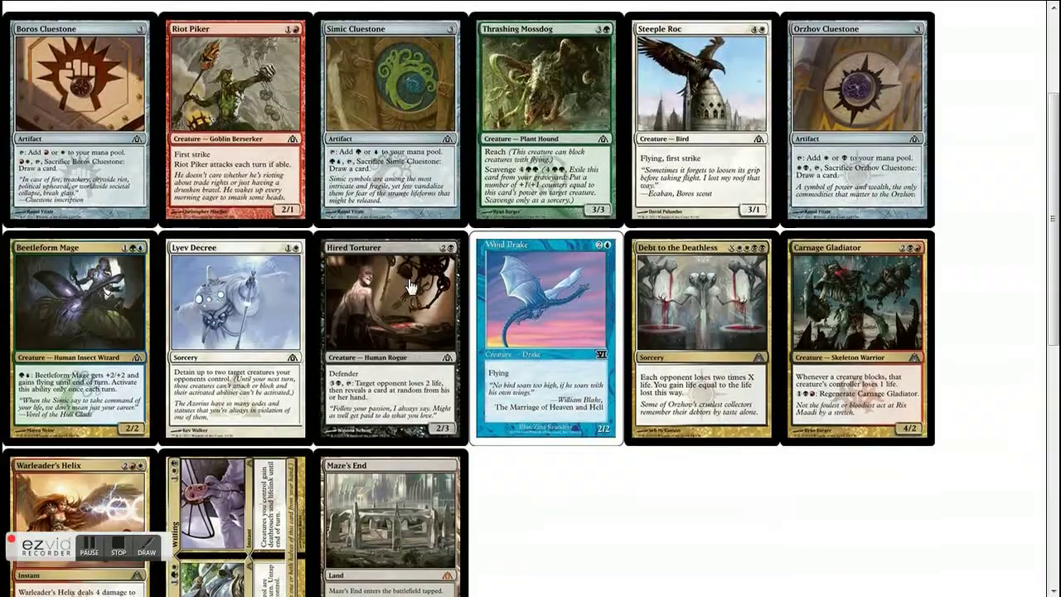
{"action": "scroll", "coordinate": [246, 403], "scroll_direction": "down", "scroll_amount": 1}
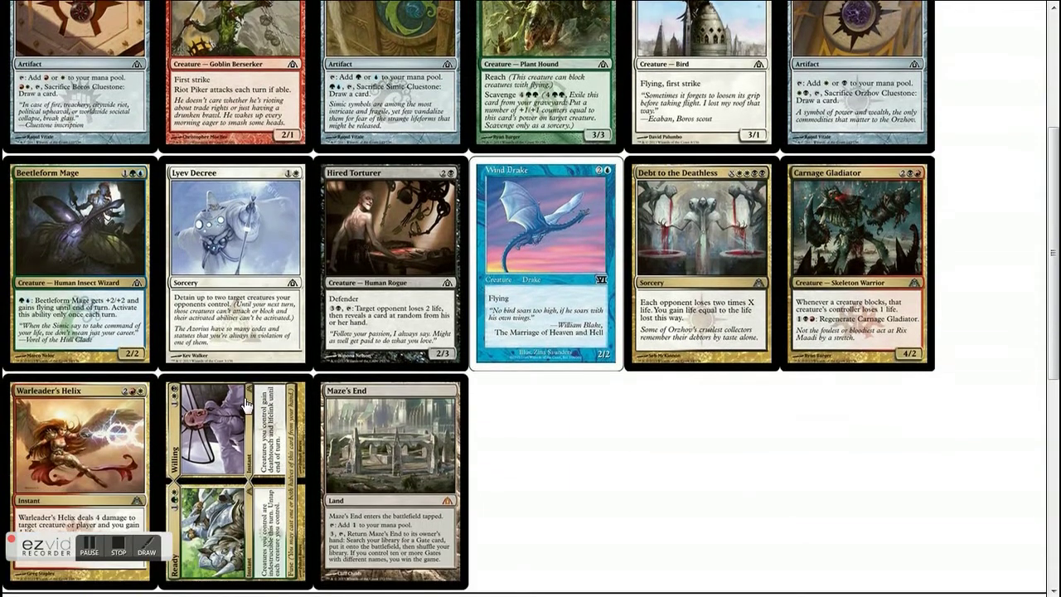
{"action": "left_click", "coordinate": [246, 403]}
{"action": "scroll", "coordinate": [240, 397], "scroll_direction": "down", "scroll_amount": 10}
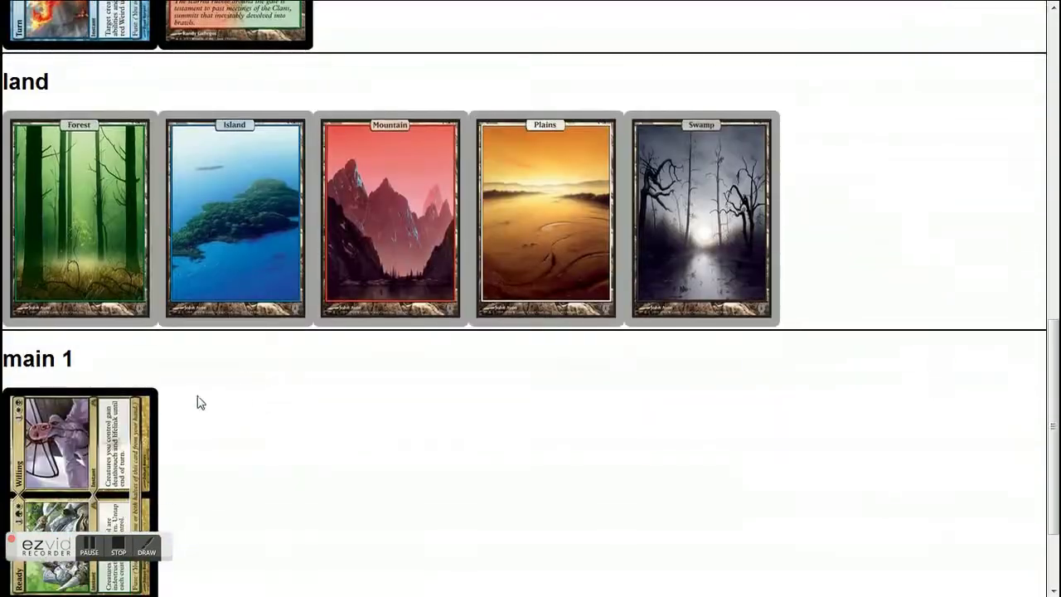
Pick Goblin Test Pilot, Maze Sentinel and one card from each of the following first-round packs
{"action": "scroll", "coordinate": [267, 406], "scroll_direction": "up", "scroll_amount": 10}
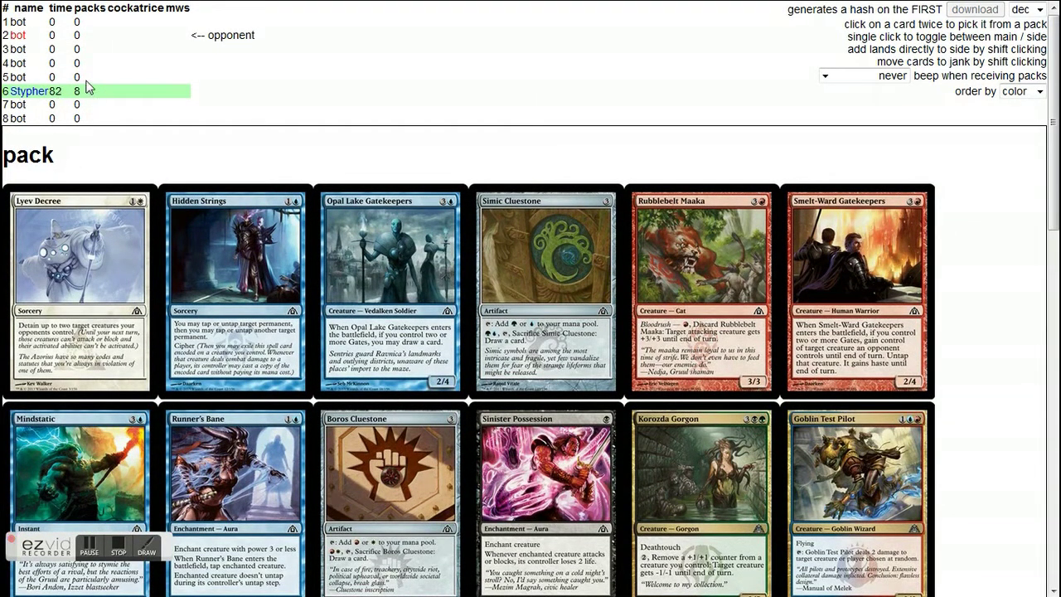
{"action": "scroll", "coordinate": [103, 175], "scroll_direction": "down", "scroll_amount": 1}
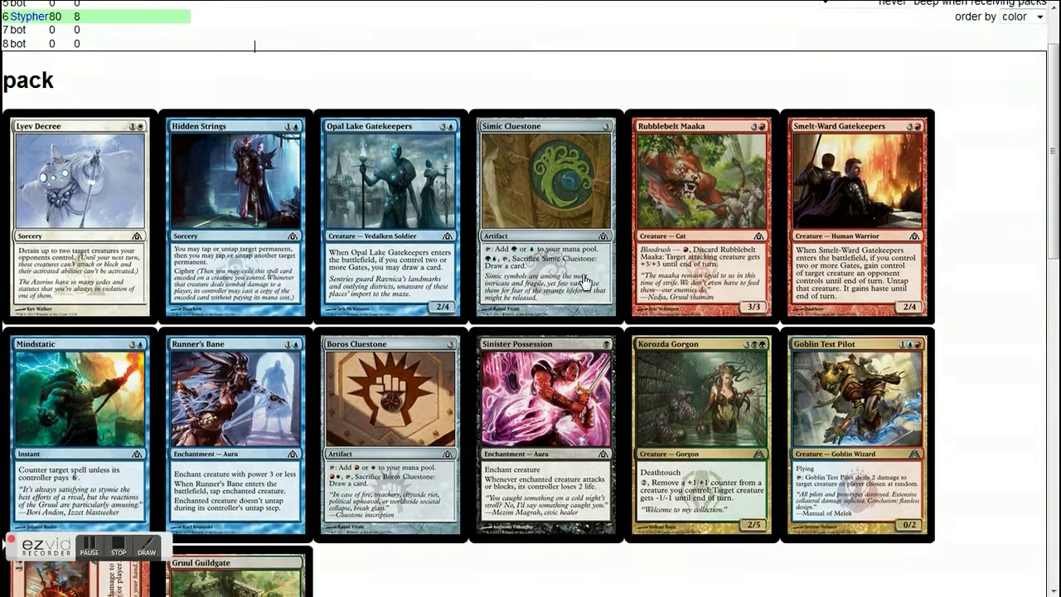
{"action": "double_click", "coordinate": [849, 445]}
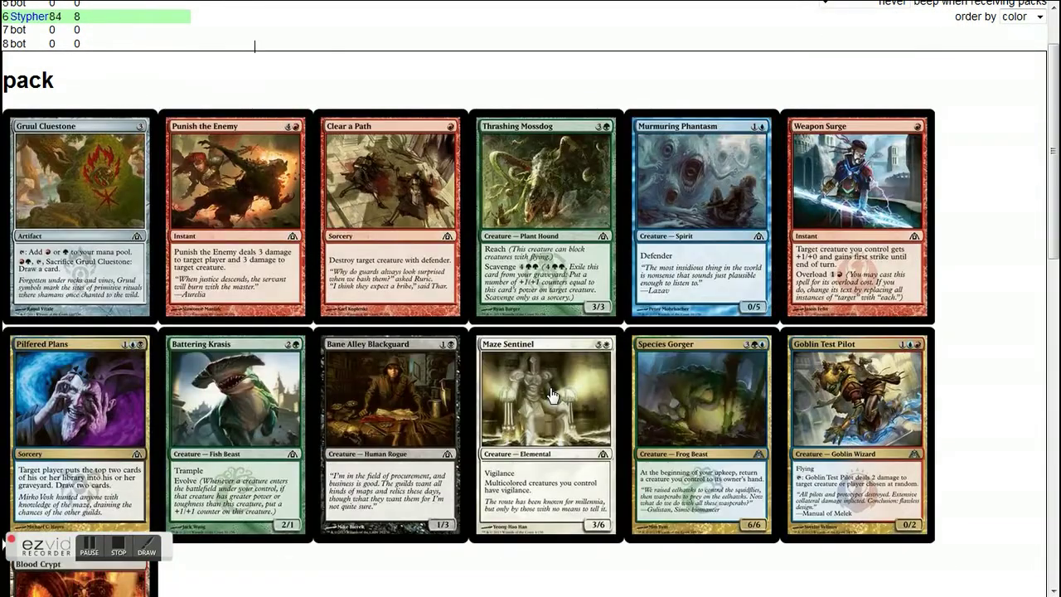
{"action": "double_click", "coordinate": [552, 395]}
{"action": "double_click", "coordinate": [256, 348]}
{"action": "double_click", "coordinate": [367, 304]}
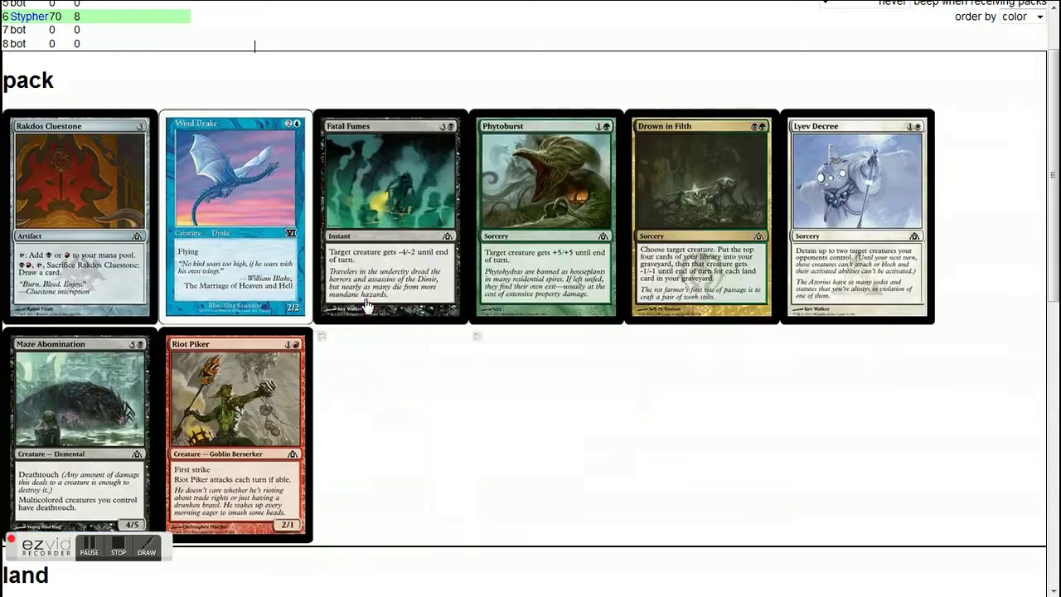
Continue the first round by picking Phytoburst, Opal Lake Gatekeepers and one card from each other pack passed
{"action": "double_click", "coordinate": [494, 304]}
{"action": "double_click", "coordinate": [386, 299]}
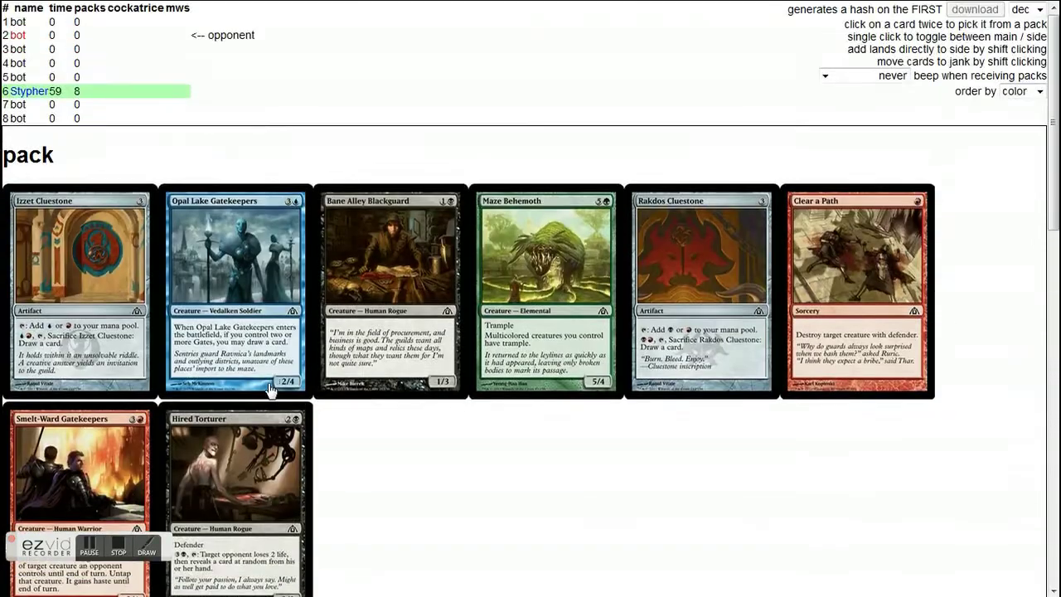
{"action": "double_click", "coordinate": [270, 390]}
{"action": "double_click", "coordinate": [269, 392]}
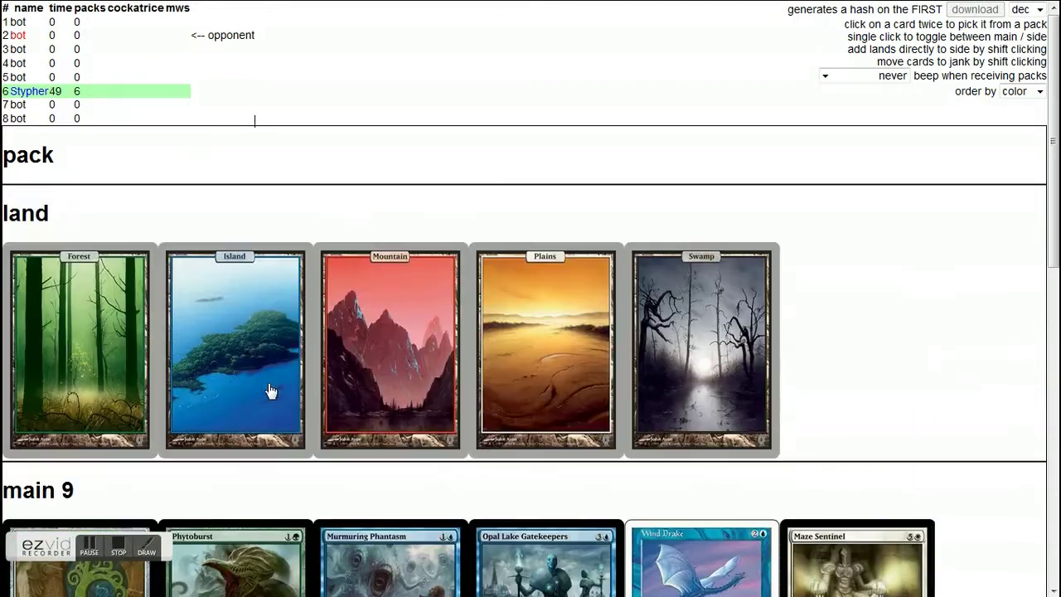
Finish the first round by picking Bane Alley Blackguard and one card from each other remaining pack
{"action": "double_click", "coordinate": [141, 355]}
{"action": "double_click", "coordinate": [210, 335]}
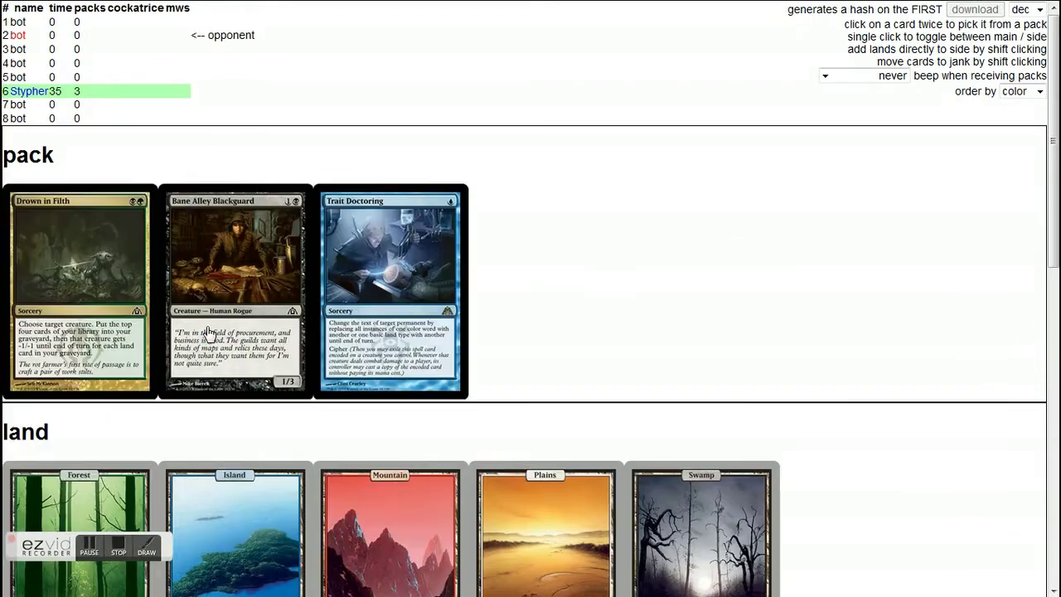
{"action": "double_click", "coordinate": [222, 329]}
{"action": "double_click", "coordinate": [221, 329]}
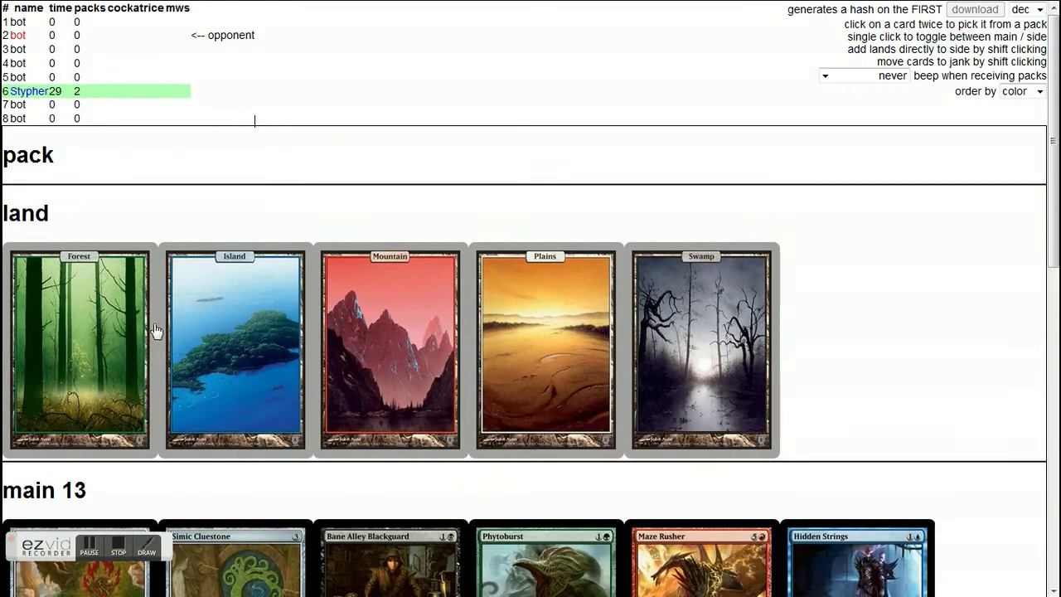
{"action": "double_click", "coordinate": [116, 328]}
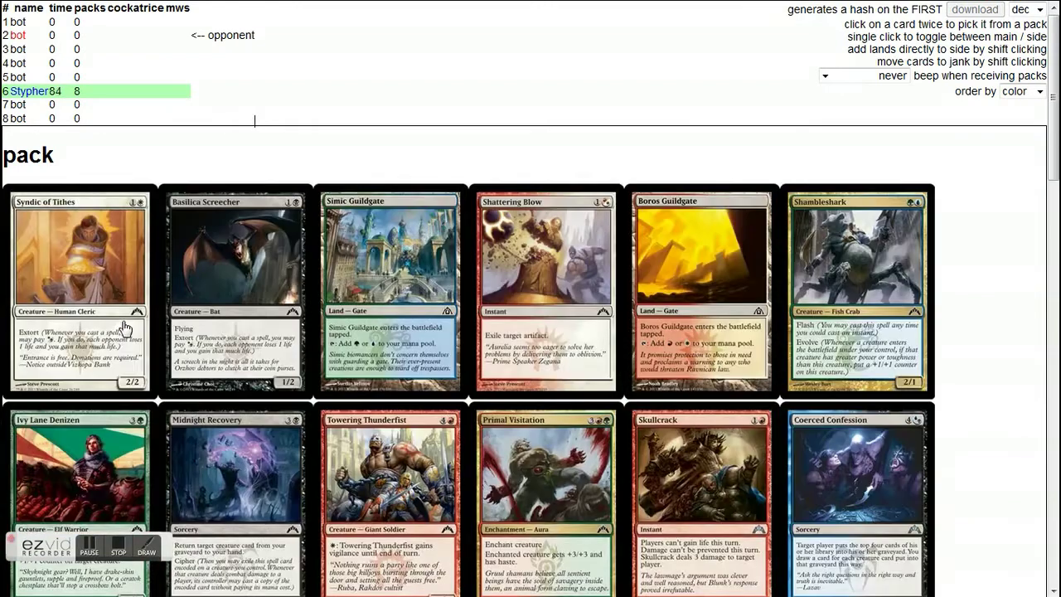
Pick Nimbus Swimmer, Incursion Specialist, Structural Collapse and one card from each pack in between in the second round
{"action": "scroll", "coordinate": [404, 262], "scroll_direction": "down", "scroll_amount": 10}
{"action": "scroll", "coordinate": [404, 262], "scroll_direction": "up", "scroll_amount": 5}
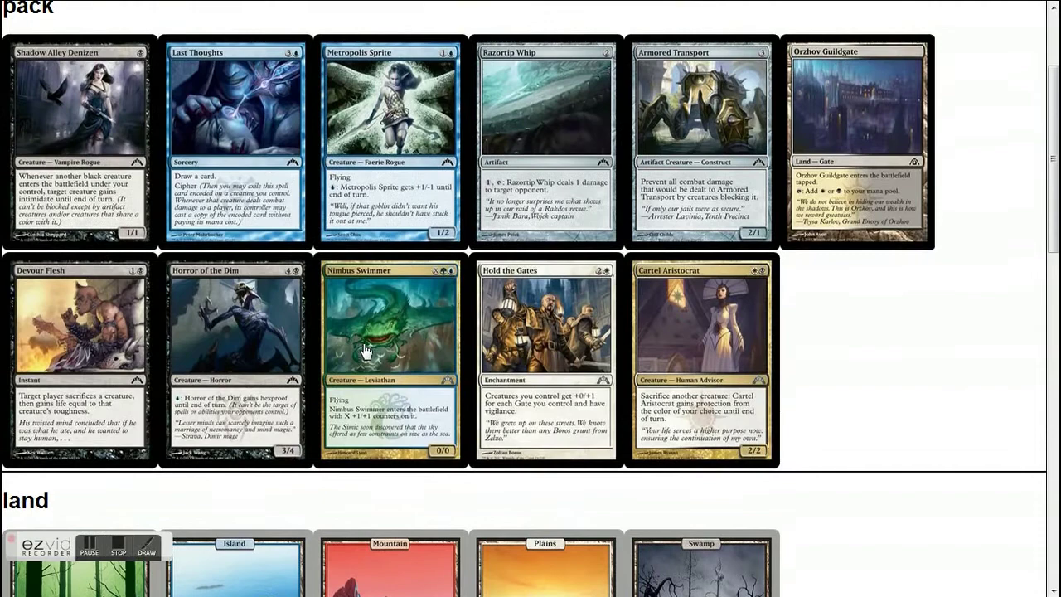
{"action": "double_click", "coordinate": [364, 350]}
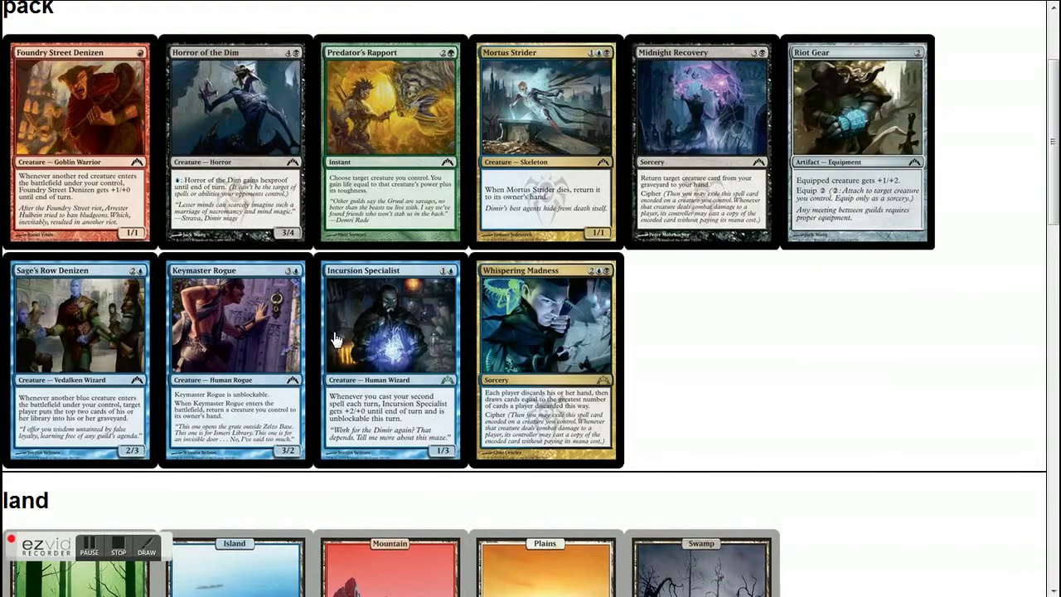
{"action": "double_click", "coordinate": [334, 335]}
{"action": "double_click", "coordinate": [334, 336]}
{"action": "double_click", "coordinate": [223, 317]}
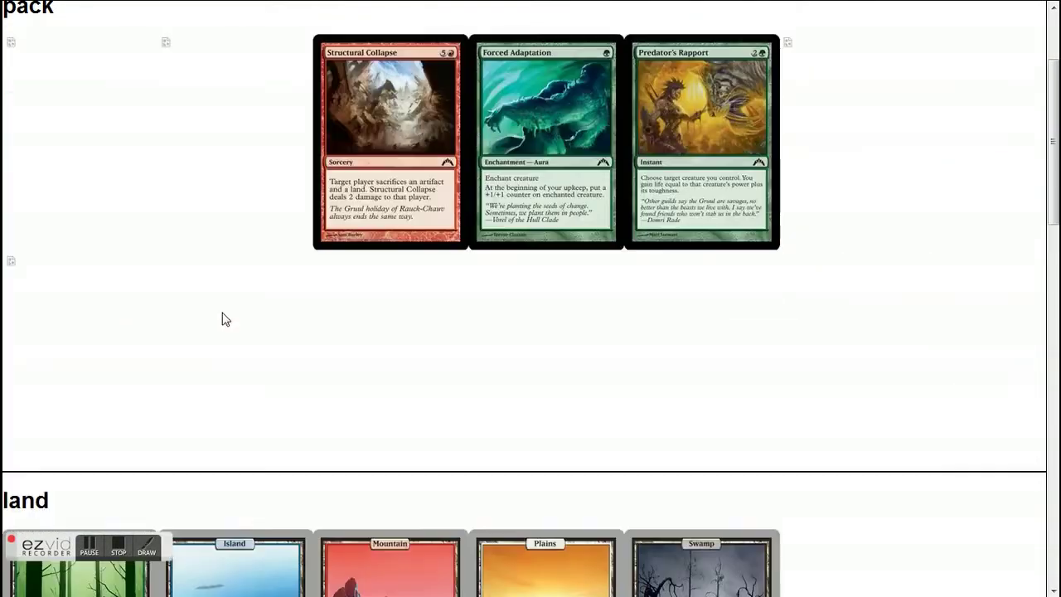
{"action": "double_click", "coordinate": [382, 245]}
Finish the second round by picking Armored Transport, Predator's Rapport and one card from each other remaining pack
{"action": "scroll", "coordinate": [397, 166], "scroll_direction": "down", "scroll_amount": 3}
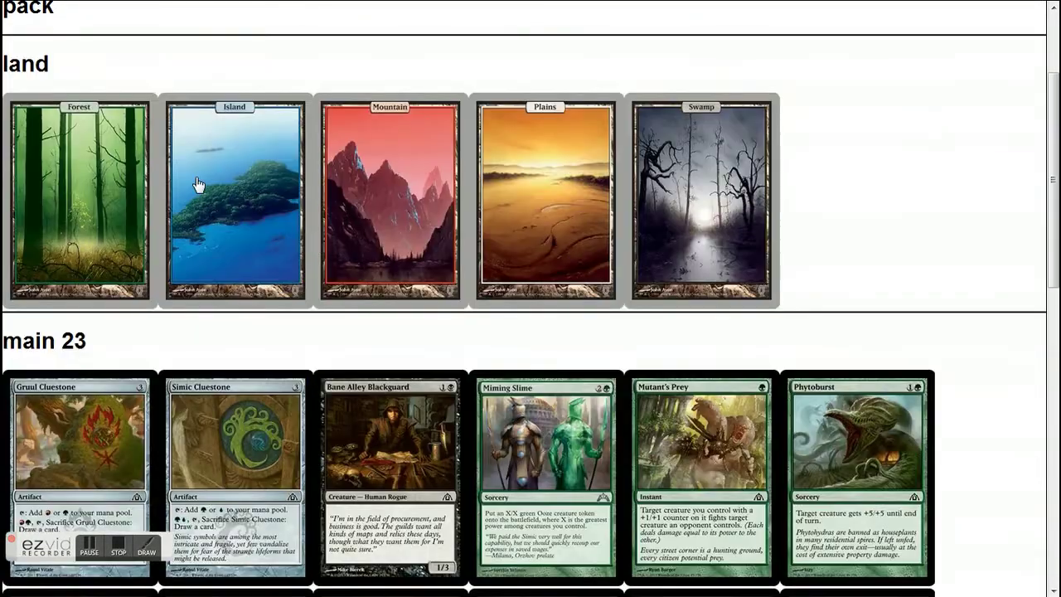
{"action": "scroll", "coordinate": [197, 184], "scroll_direction": "up", "scroll_amount": 3}
{"action": "scroll", "coordinate": [350, 183], "scroll_direction": "down", "scroll_amount": 3}
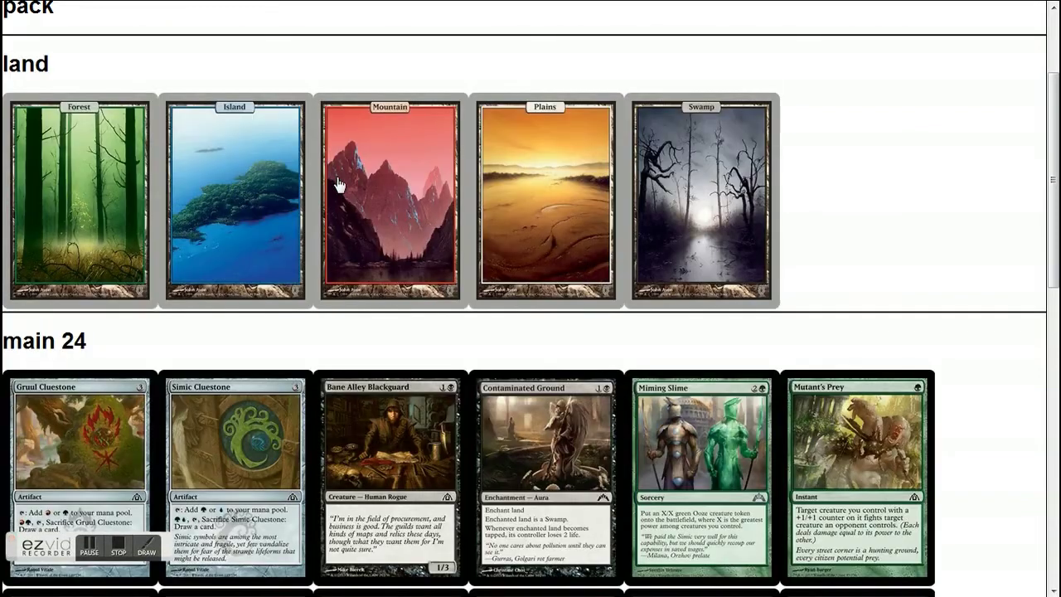
{"action": "scroll", "coordinate": [296, 232], "scroll_direction": "up", "scroll_amount": 4}
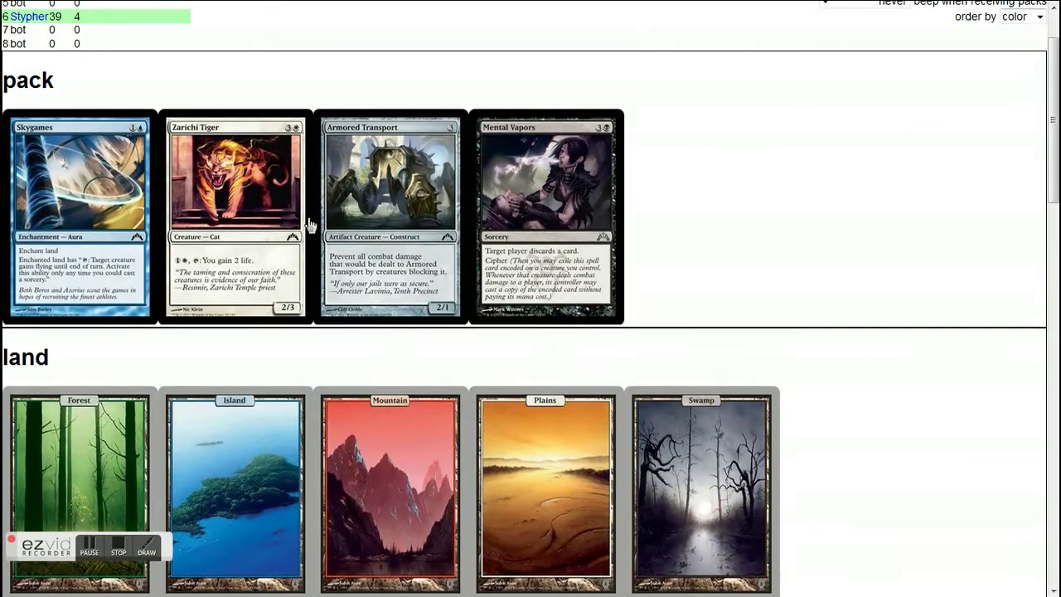
{"action": "left_click", "coordinate": [429, 243]}
{"action": "left_click", "coordinate": [320, 239]}
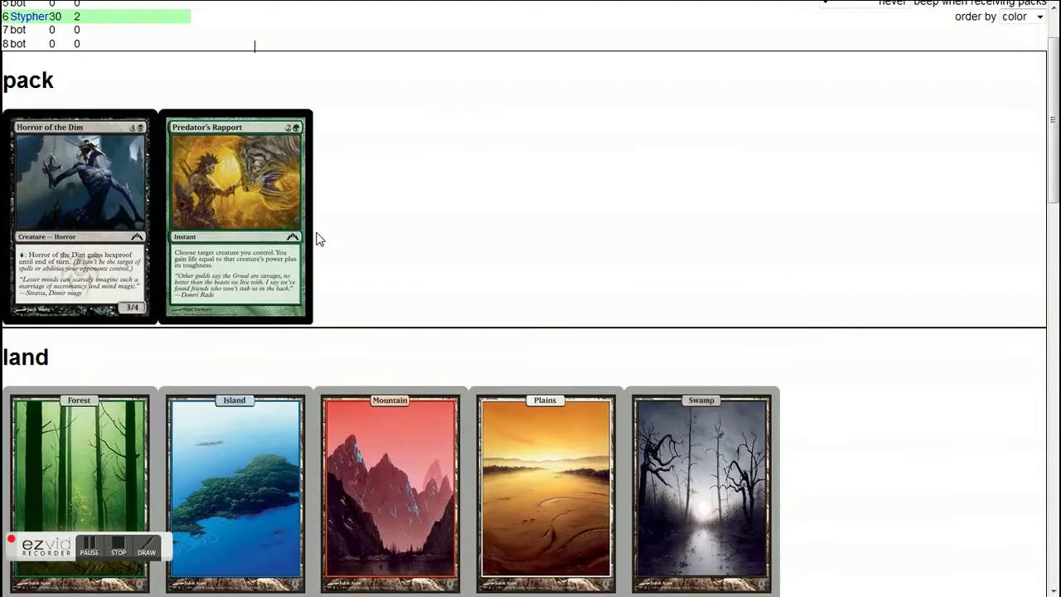
{"action": "left_click", "coordinate": [214, 227]}
{"action": "left_click", "coordinate": [138, 218]}
Pick Essence Backlash, Daggerdrome Imp, Horncaller's Chant and one card from each other early third-round pack
{"action": "scroll", "coordinate": [265, 286], "scroll_direction": "down", "scroll_amount": 1}
{"action": "left_click", "coordinate": [305, 304]}
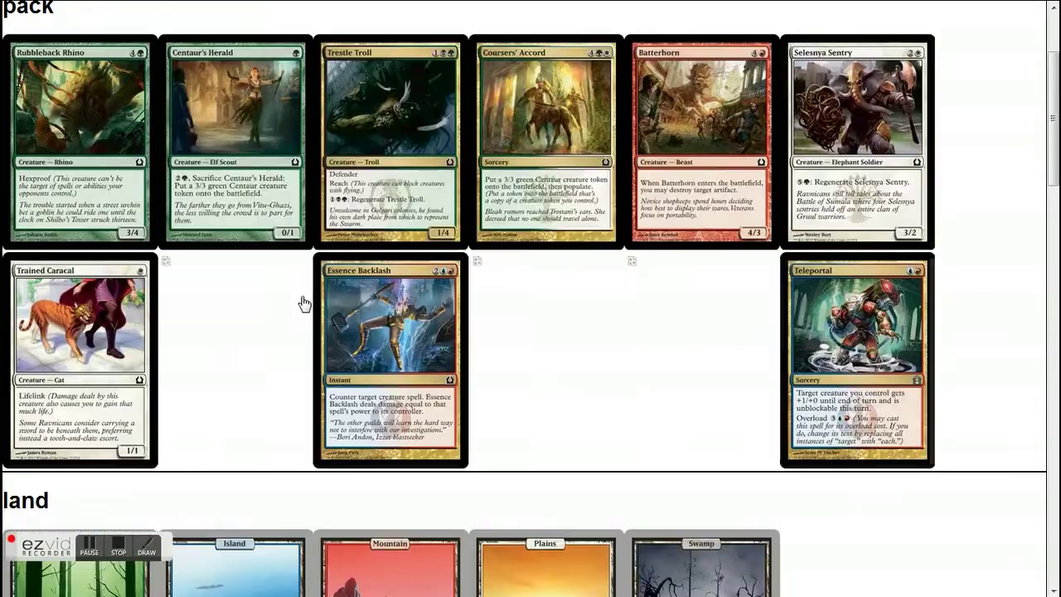
{"action": "left_click", "coordinate": [422, 295]}
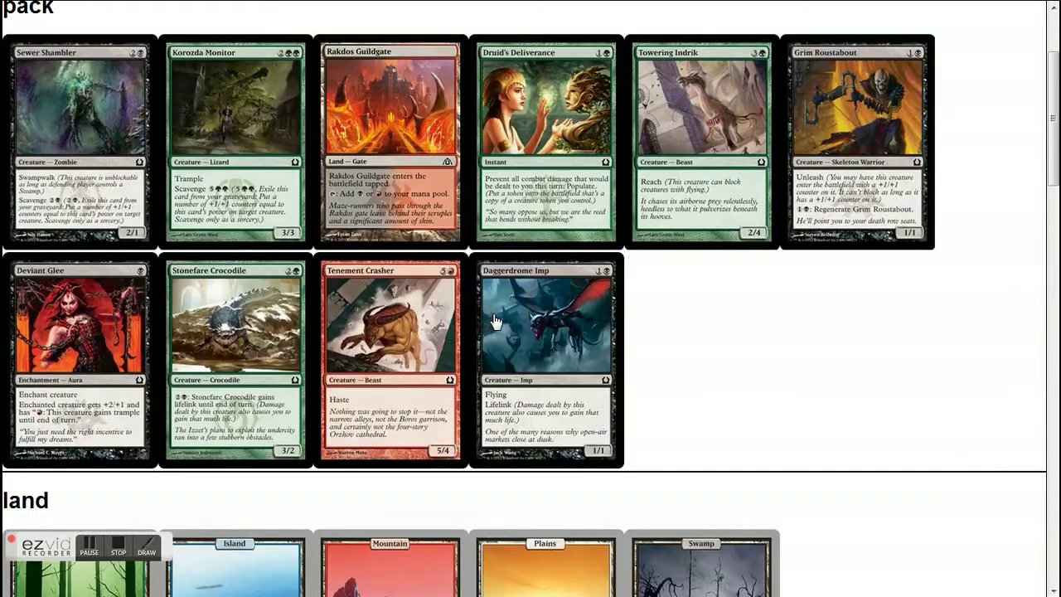
{"action": "left_click", "coordinate": [494, 321]}
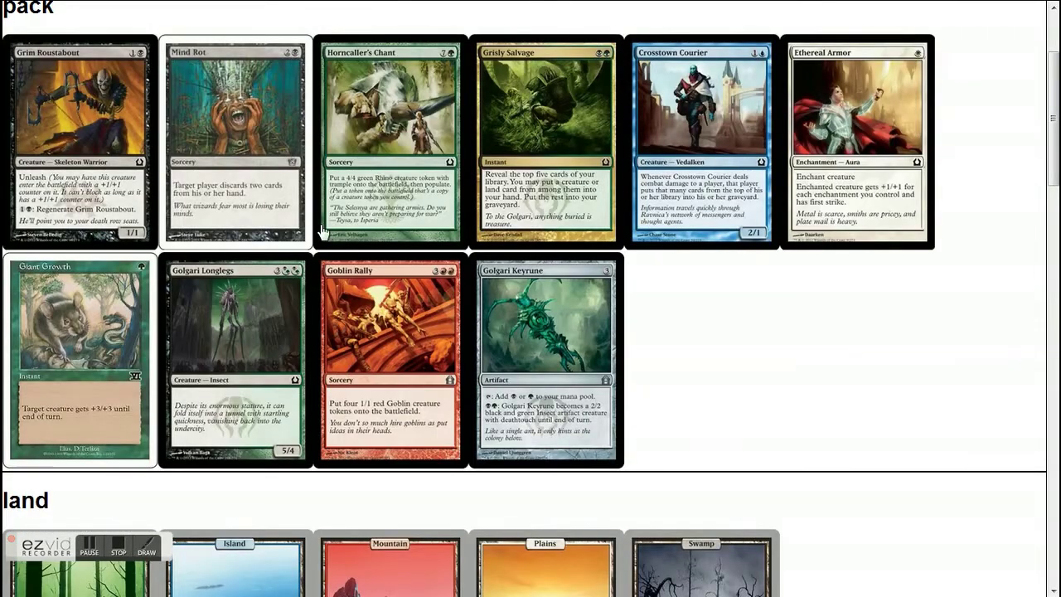
{"action": "left_click", "coordinate": [321, 233]}
Complete the draft by picking one card from each of the remaining third-round packs
{"action": "left_click", "coordinate": [324, 233]}
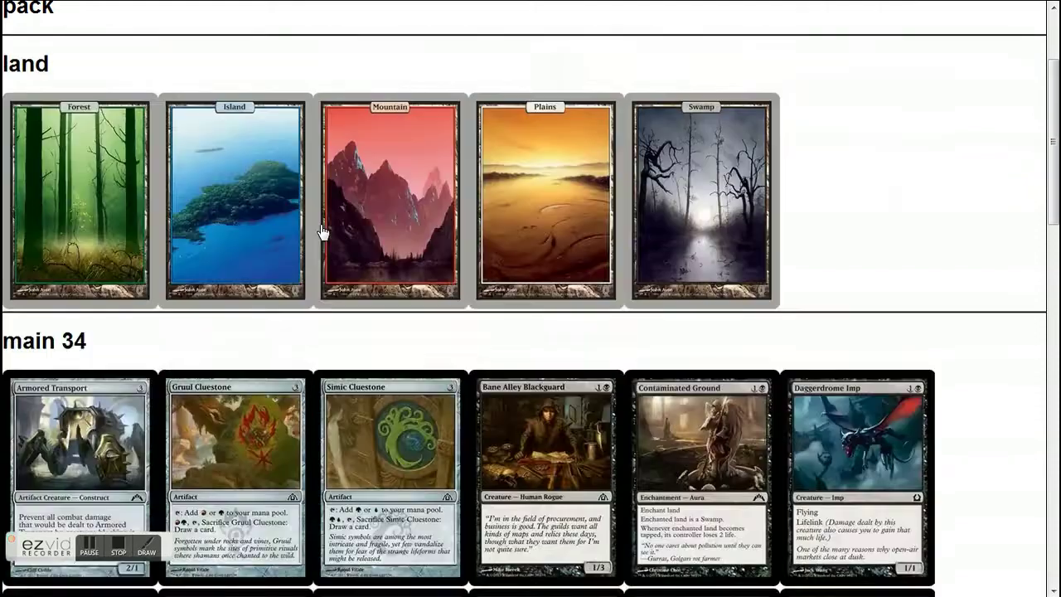
{"action": "left_click", "coordinate": [324, 233]}
{"action": "left_click", "coordinate": [323, 233]}
{"action": "left_click", "coordinate": [323, 232]}
{"action": "left_click", "coordinate": [324, 233]}
{"action": "left_click", "coordinate": [323, 233]}
{"action": "left_click", "coordinate": [323, 233]}
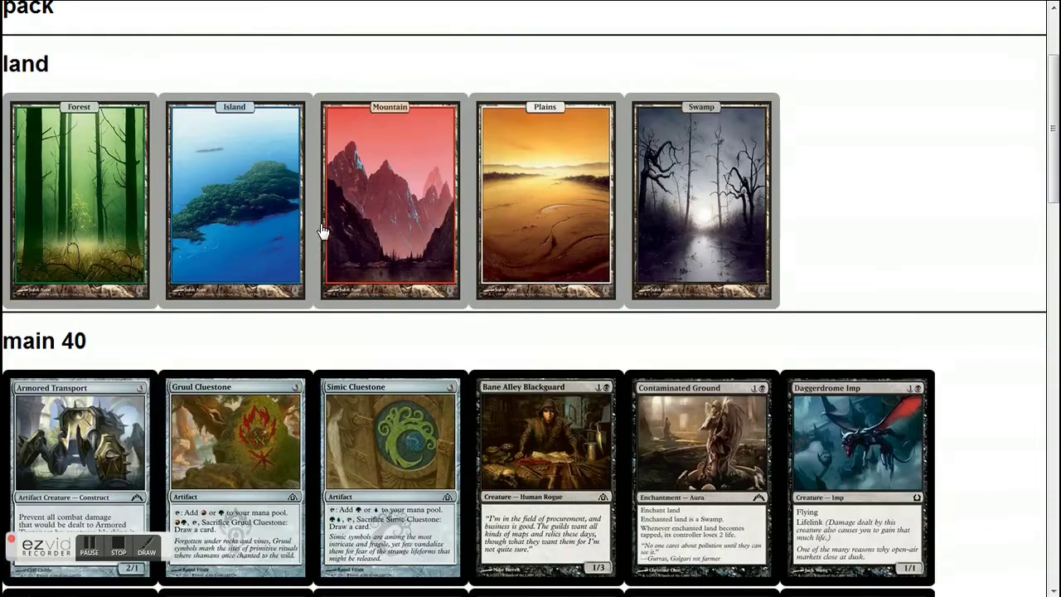
{"action": "scroll", "coordinate": [228, 224], "scroll_direction": "up", "scroll_amount": 1}
{"action": "left_click", "coordinate": [228, 211]}
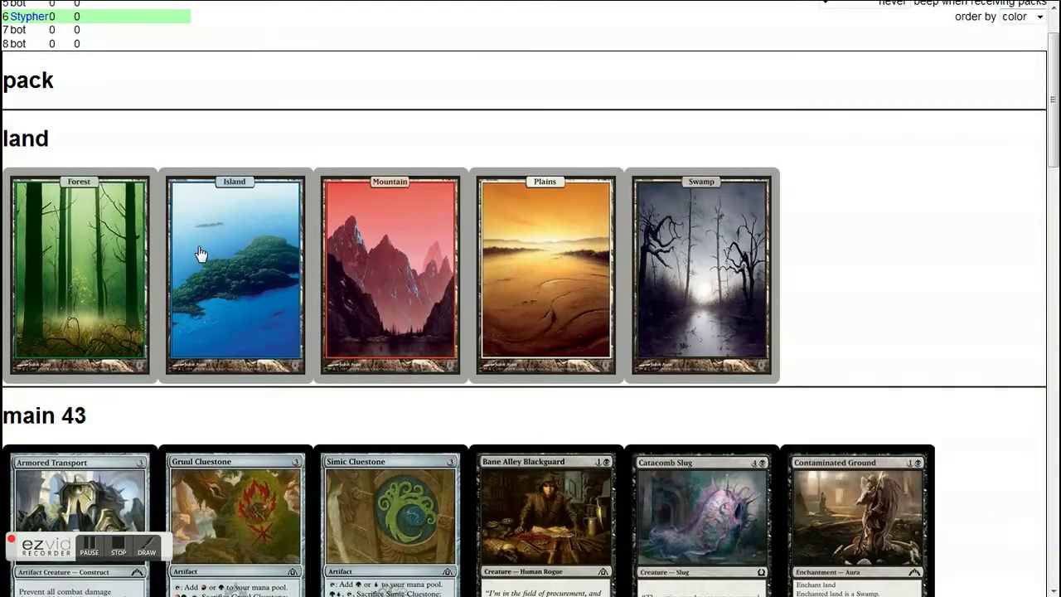
Review all the drafted cards in the main section, down to the side and jank sections
{"action": "scroll", "coordinate": [208, 243], "scroll_direction": "up", "scroll_amount": 1}
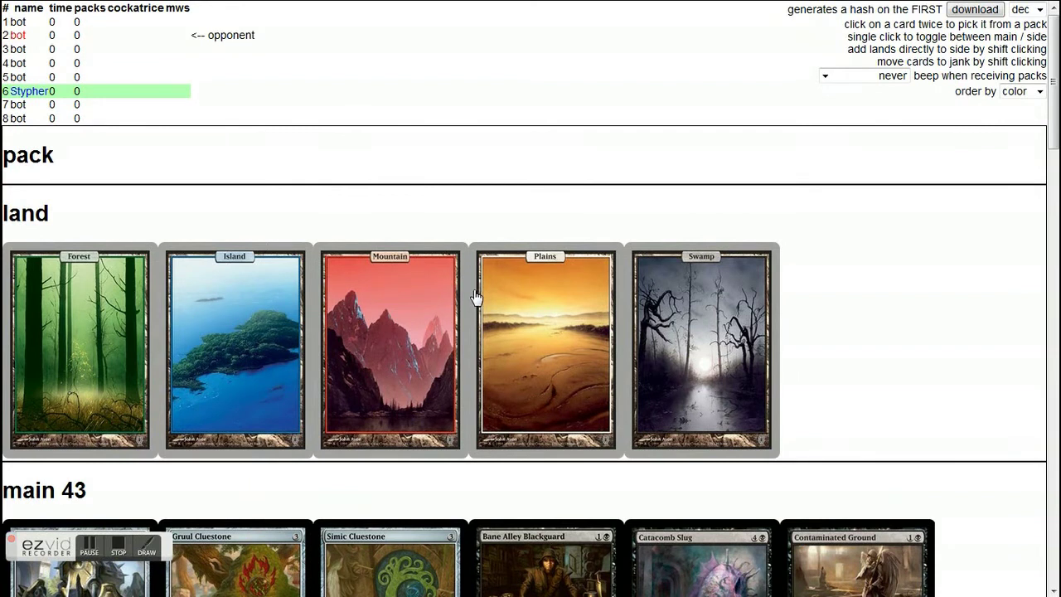
{"action": "scroll", "coordinate": [442, 296], "scroll_direction": "down", "scroll_amount": 1}
{"action": "scroll", "coordinate": [448, 286], "scroll_direction": "down", "scroll_amount": 3}
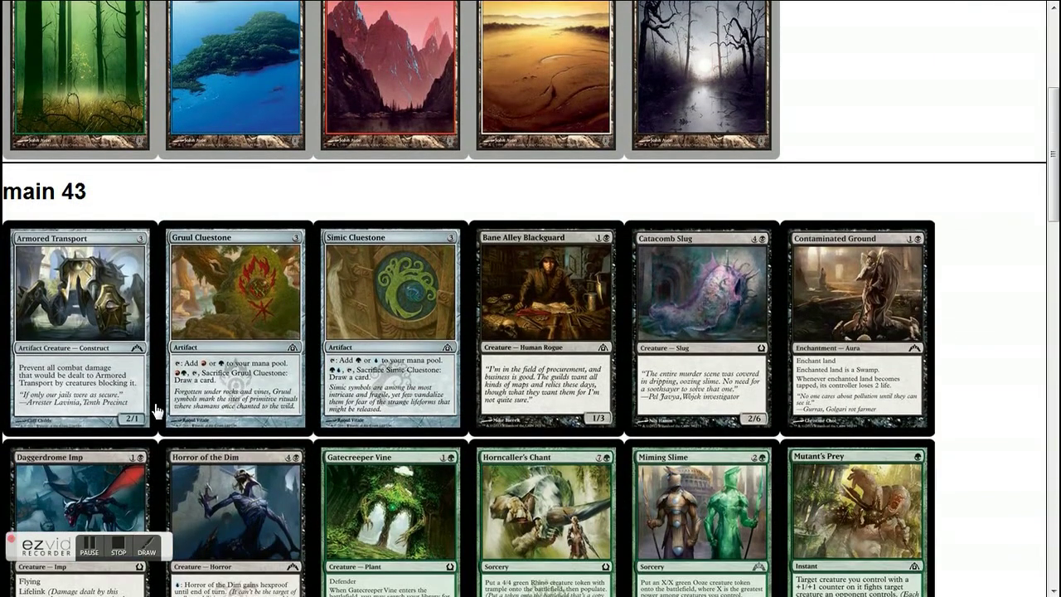
{"action": "scroll", "coordinate": [282, 340], "scroll_direction": "down", "scroll_amount": 15}
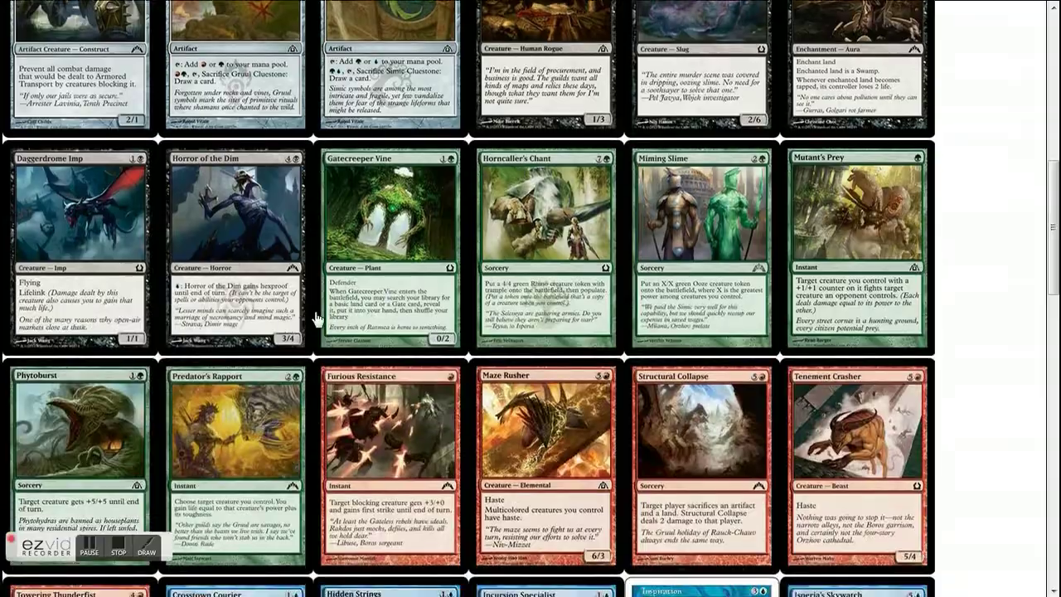
{"action": "scroll", "coordinate": [282, 340], "scroll_direction": "down", "scroll_amount": 5}
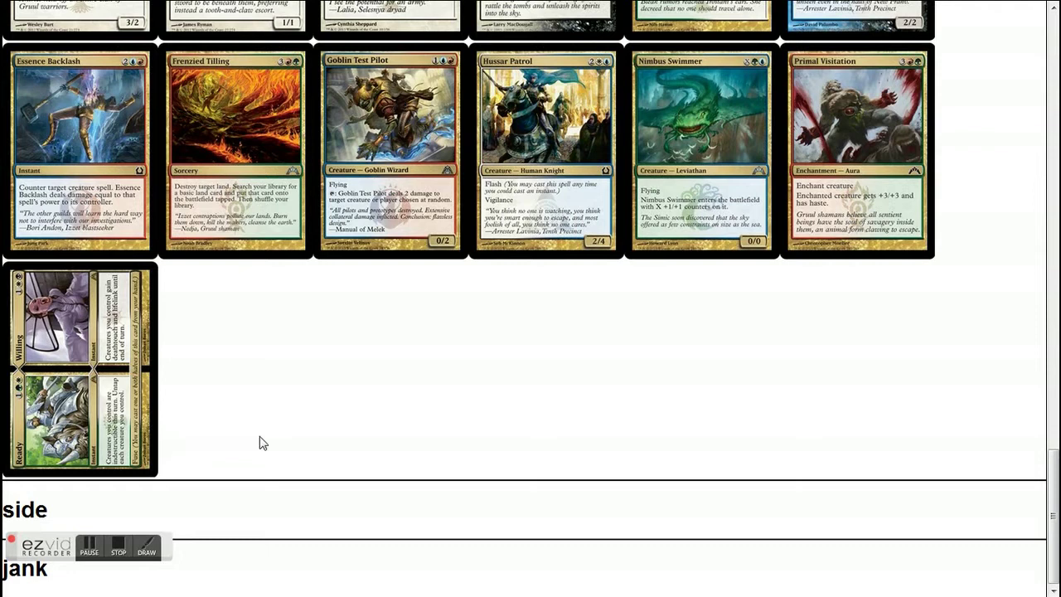
Move the Ready // Willing card from main to side and return it to main
{"action": "left_click", "coordinate": [130, 336]}
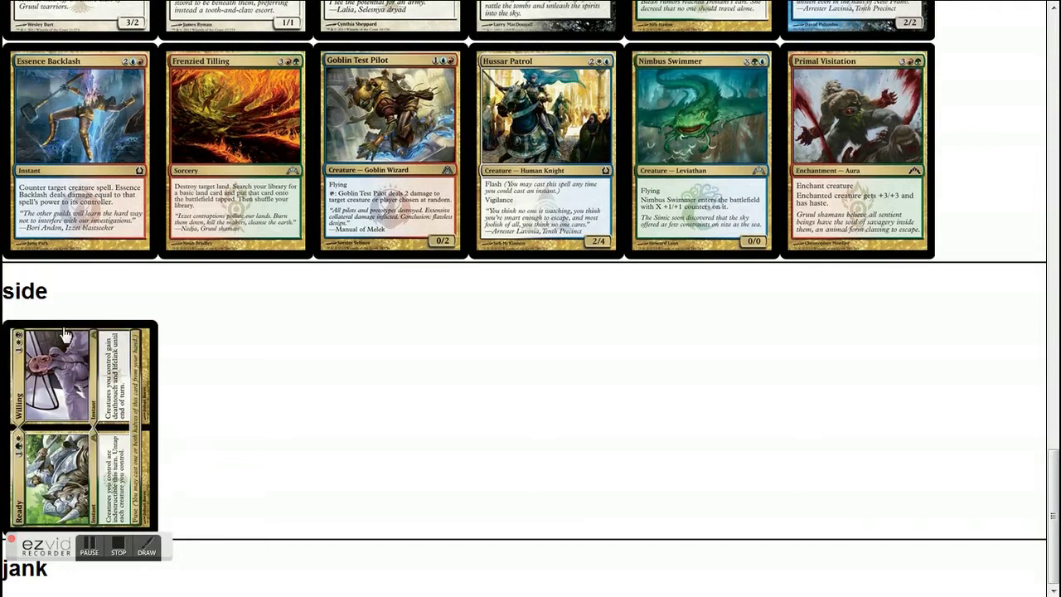
{"action": "scroll", "coordinate": [108, 340], "scroll_direction": "up", "scroll_amount": 1}
{"action": "left_click", "coordinate": [102, 436]}
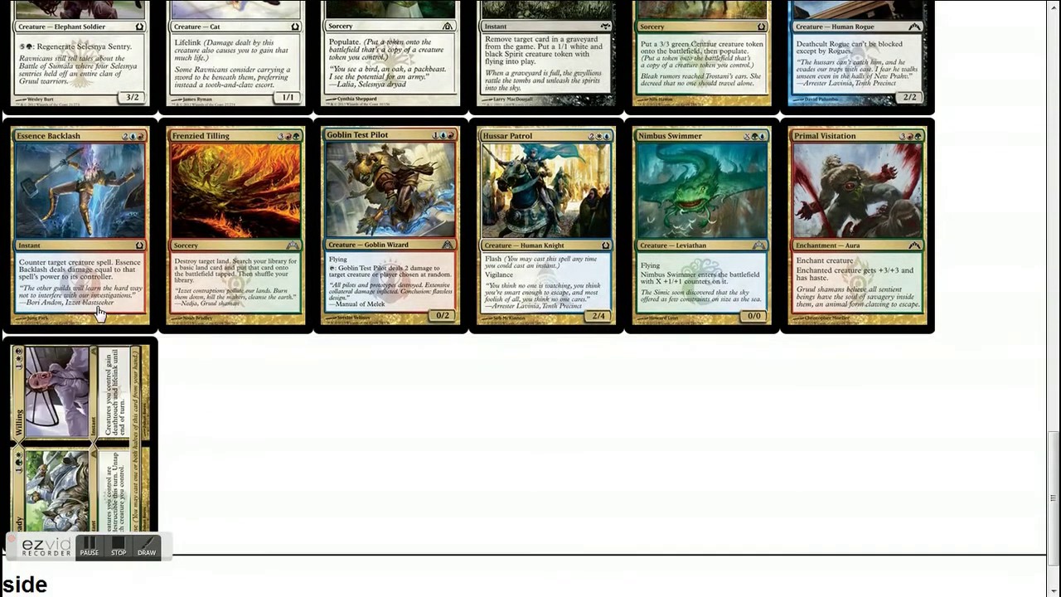
Move Essence Backlash, Frenzied Tilling, Goblin Test Pilot and the other unwanted multicolour cards from main to side
{"action": "left_click", "coordinate": [83, 266]}
{"action": "left_click", "coordinate": [208, 265]}
{"action": "left_click", "coordinate": [389, 265]}
{"action": "left_click", "coordinate": [532, 283]}
{"action": "left_click", "coordinate": [527, 451]}
{"action": "left_click", "coordinate": [136, 206]}
{"action": "left_click", "coordinate": [212, 199]}
{"action": "left_click", "coordinate": [96, 243]}
Move further unwanted blue and white cards, including Murmuring Phantasm, Wind Drake and Opal Lake Gatekeepers, from main to side
{"action": "scroll", "coordinate": [96, 243], "scroll_direction": "up", "scroll_amount": 4}
{"action": "left_click", "coordinate": [96, 243]}
{"action": "left_click", "coordinate": [236, 274]}
{"action": "left_click", "coordinate": [390, 273]}
{"action": "left_click", "coordinate": [390, 273]}
{"action": "left_click", "coordinate": [390, 91]}
{"action": "left_click", "coordinate": [89, 112]}
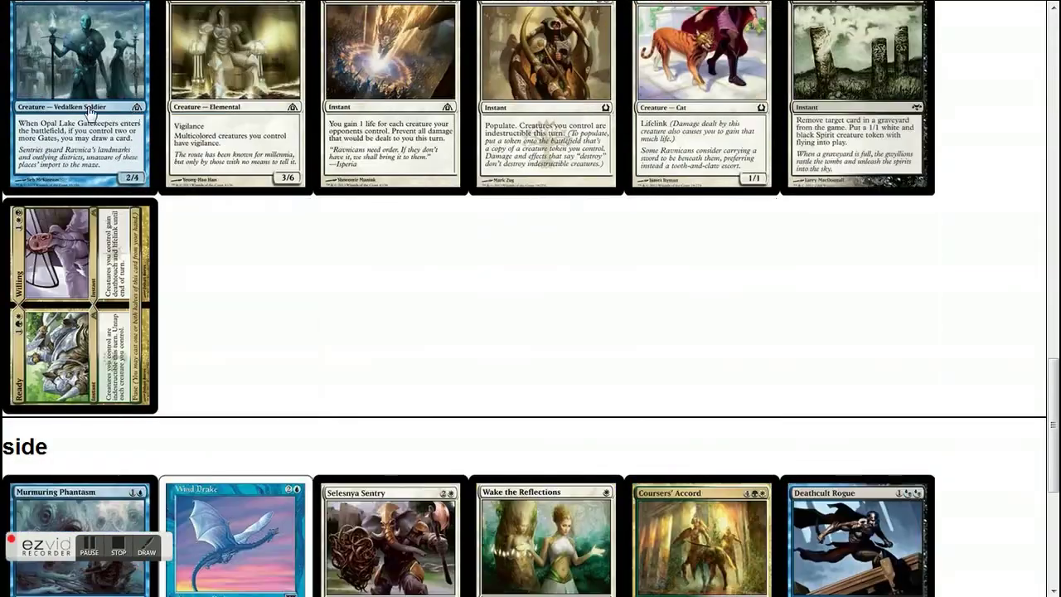
{"action": "left_click", "coordinate": [90, 112]}
Move Simic Cluestone, Catacomb Slug, Daggerdrome Imp, Horror of the Dim and Gatecreeper Vine from main to side
{"action": "scroll", "coordinate": [164, 524], "scroll_direction": "up", "scroll_amount": 15}
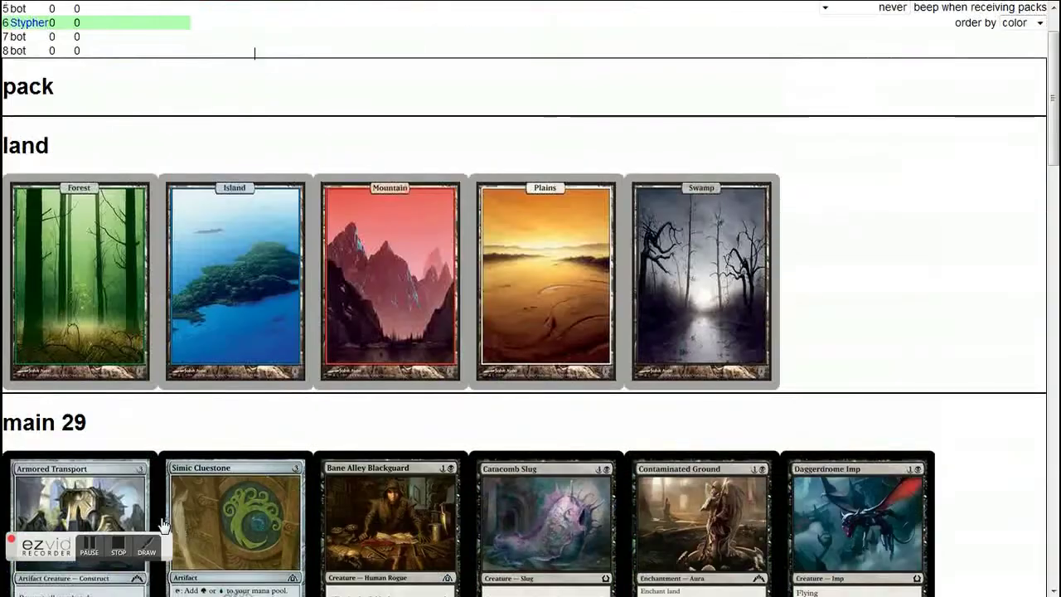
{"action": "left_click", "coordinate": [166, 524]}
{"action": "left_click", "coordinate": [390, 523]}
{"action": "left_click", "coordinate": [751, 535]}
{"action": "left_click", "coordinate": [672, 541]}
{"action": "left_click", "coordinate": [548, 518]}
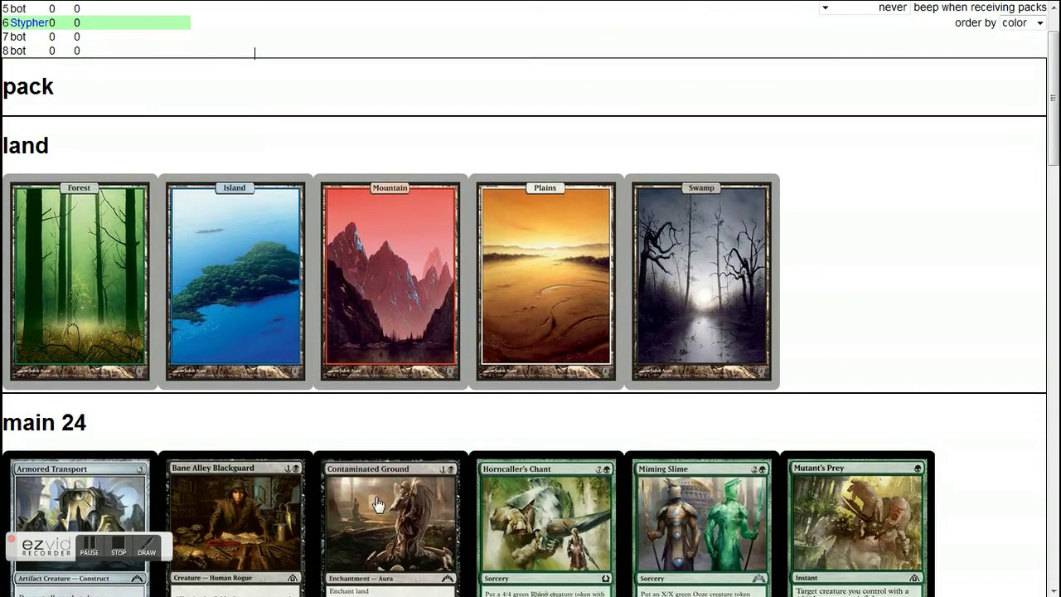
Add eight Forests and eight Islands to the main deck
{"action": "scroll", "coordinate": [377, 505], "scroll_direction": "down", "scroll_amount": 3}
{"action": "left_click", "coordinate": [72, 166]}
{"action": "left_click", "coordinate": [199, 174]}
{"action": "left_click", "coordinate": [200, 174]}
{"action": "left_click", "coordinate": [129, 166]}
{"action": "left_click", "coordinate": [74, 166]}
{"action": "left_click", "coordinate": [75, 165]}
{"action": "left_click", "coordinate": [73, 176]}
{"action": "left_click", "coordinate": [73, 175]}
{"action": "left_click", "coordinate": [118, 190]}
{"action": "left_click", "coordinate": [119, 190]}
{"action": "left_click", "coordinate": [83, 187]}
{"action": "left_click", "coordinate": [100, 194]}
{"action": "left_click", "coordinate": [102, 196]}
{"action": "left_click", "coordinate": [187, 200]}
{"action": "left_click", "coordinate": [194, 194]}
{"action": "left_click", "coordinate": [194, 194]}
Send Deathcult Rogue, Essence Backlash, Frenzied Tilling, Goblin Test Pilot, Hussar Patrol, Nimbus Swimmer and Primal Visitation from side to jank
{"action": "scroll", "coordinate": [176, 406], "scroll_direction": "down", "scroll_amount": 20}
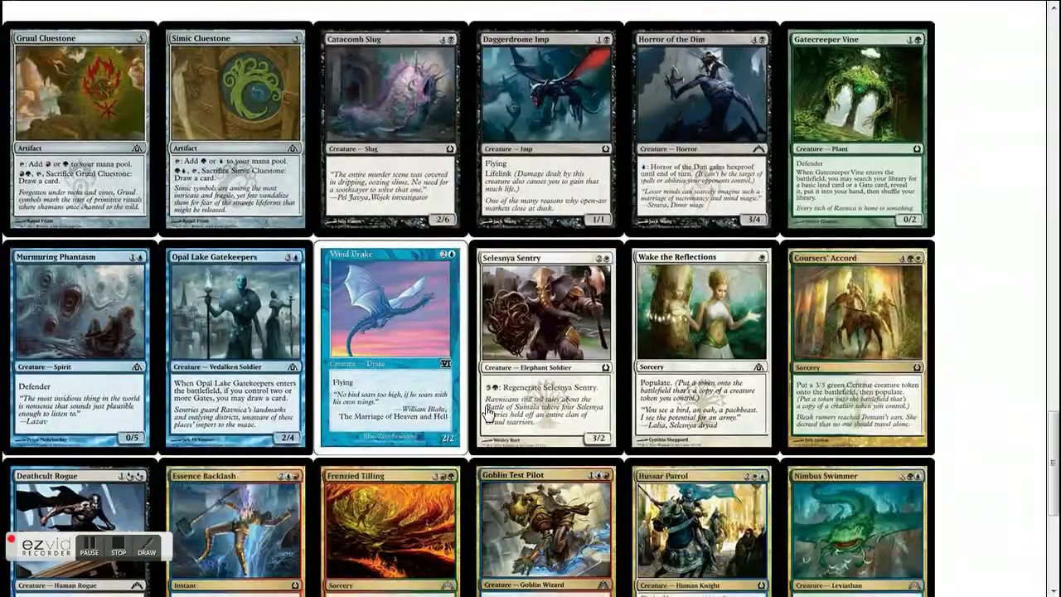
{"action": "scroll", "coordinate": [495, 383], "scroll_direction": "up", "scroll_amount": 10}
{"action": "scroll", "coordinate": [473, 384], "scroll_direction": "down", "scroll_amount": 11}
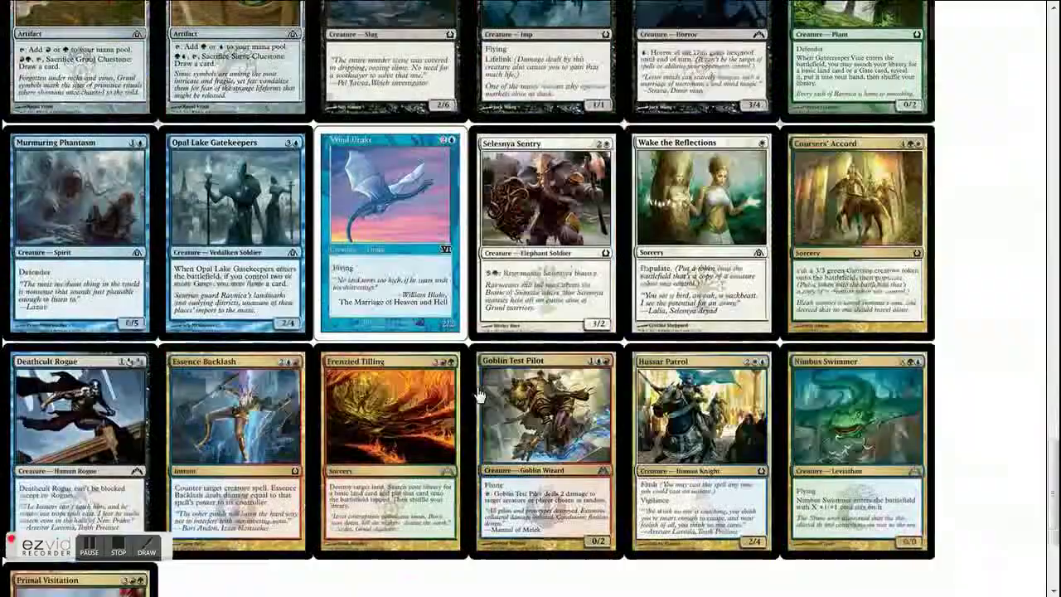
{"action": "scroll", "coordinate": [479, 397], "scroll_direction": "down", "scroll_amount": 3}
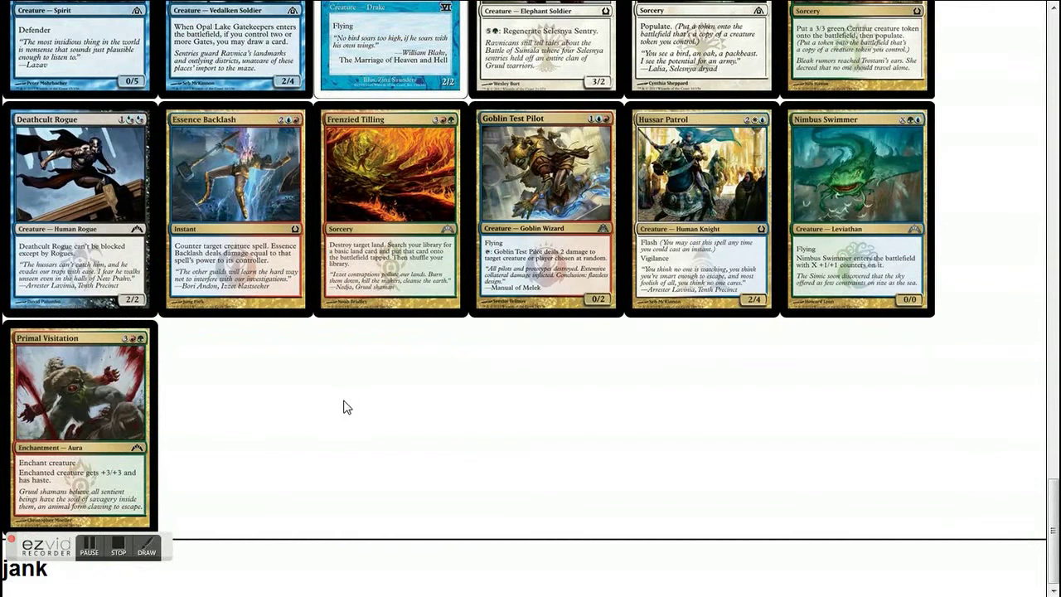
{"action": "left_click", "coordinate": [222, 214]}
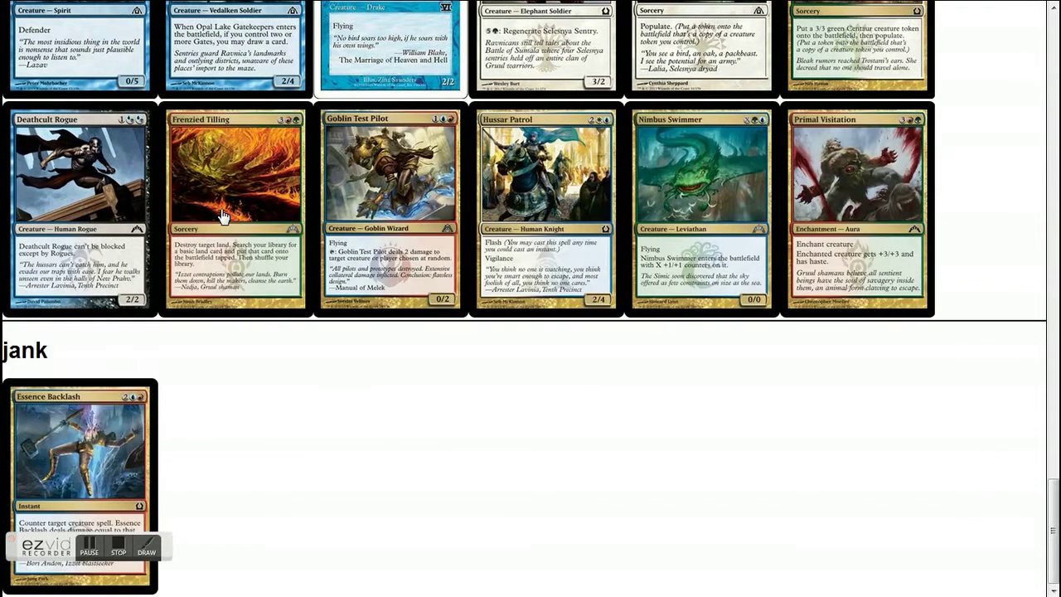
{"action": "left_click", "coordinate": [223, 214]}
{"action": "left_click", "coordinate": [308, 218]}
{"action": "left_click", "coordinate": [308, 218]}
{"action": "left_click", "coordinate": [308, 218]}
{"action": "left_click", "coordinate": [198, 221]}
{"action": "left_click", "coordinate": [61, 214]}
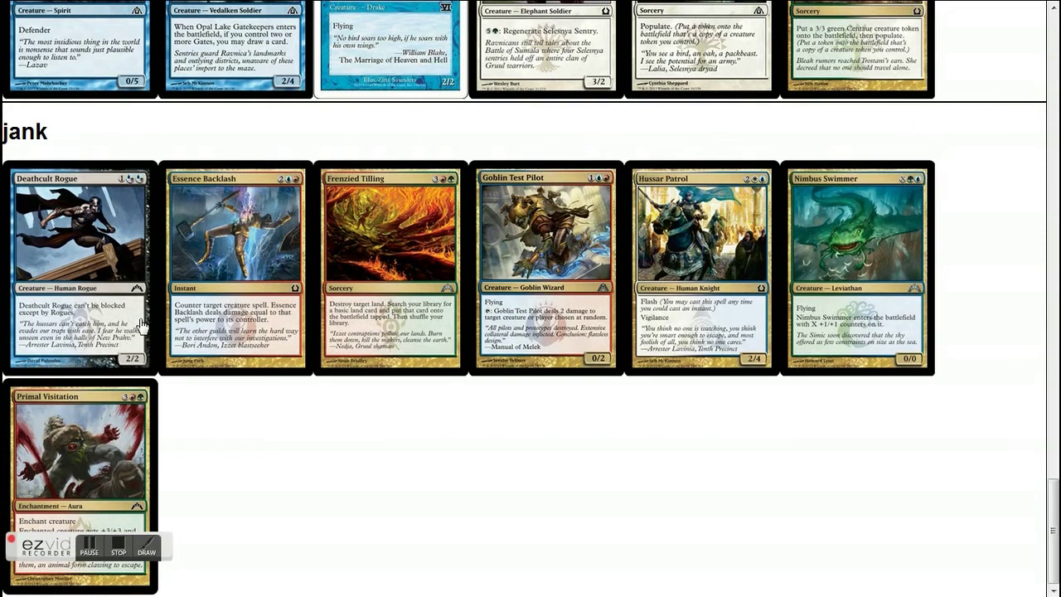
Download the deck in dec format, save it as draft.dec and reload the draft page
{"action": "scroll", "coordinate": [460, 288], "scroll_direction": "up", "scroll_amount": 6}
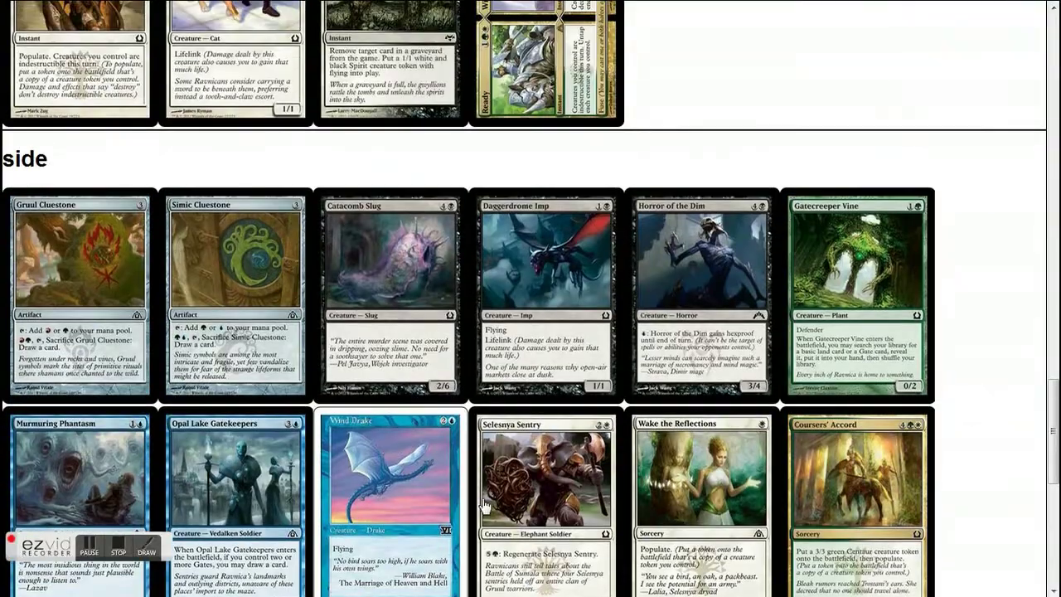
{"action": "scroll", "coordinate": [217, 292], "scroll_direction": "up", "scroll_amount": 7}
{"action": "scroll", "coordinate": [315, 211], "scroll_direction": "up", "scroll_amount": 20}
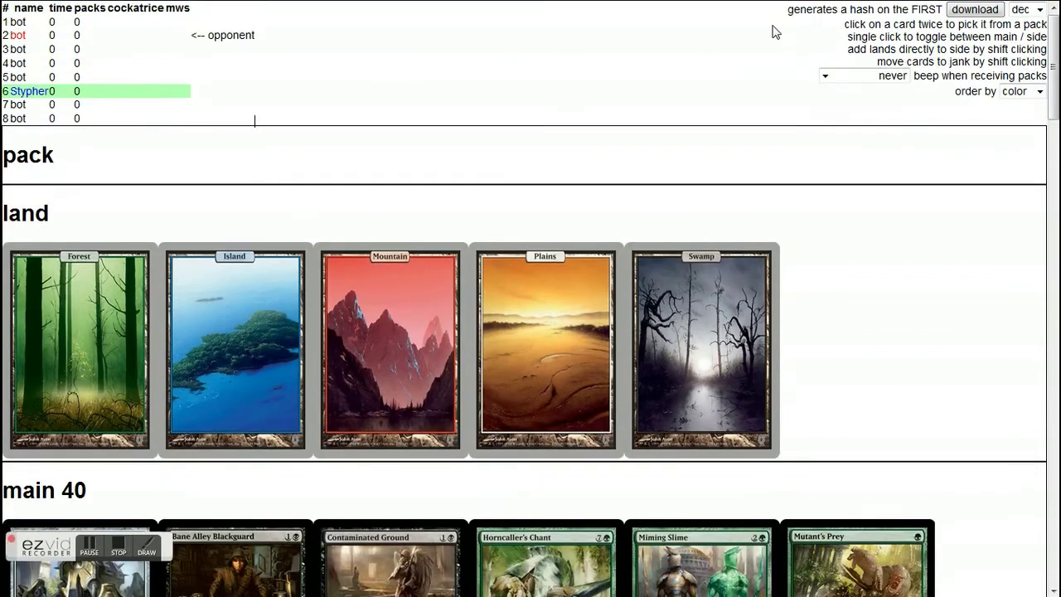
{"action": "left_click", "coordinate": [967, 17]}
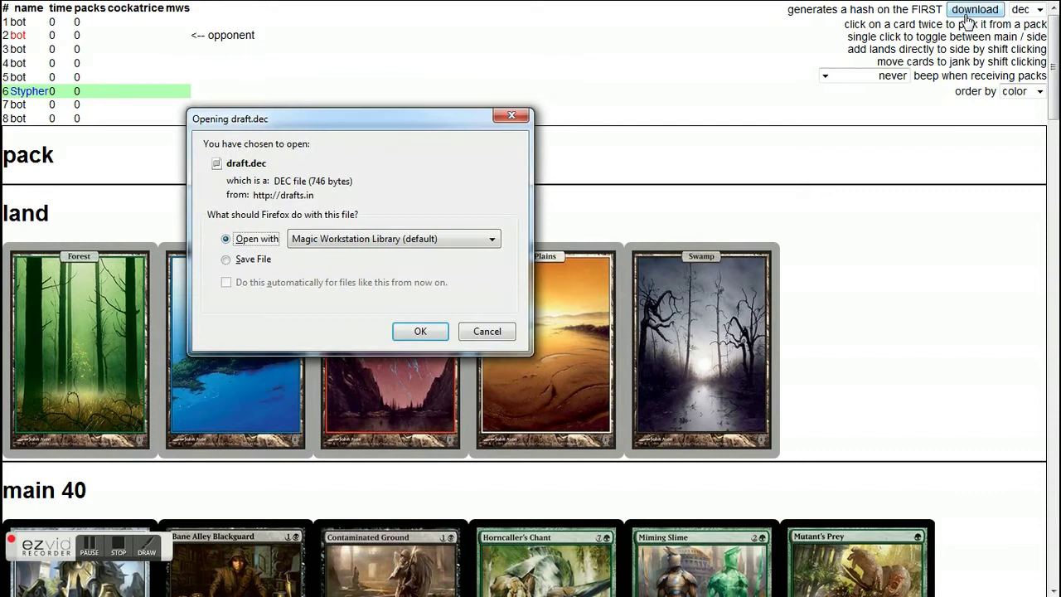
{"action": "left_click", "coordinate": [243, 260]}
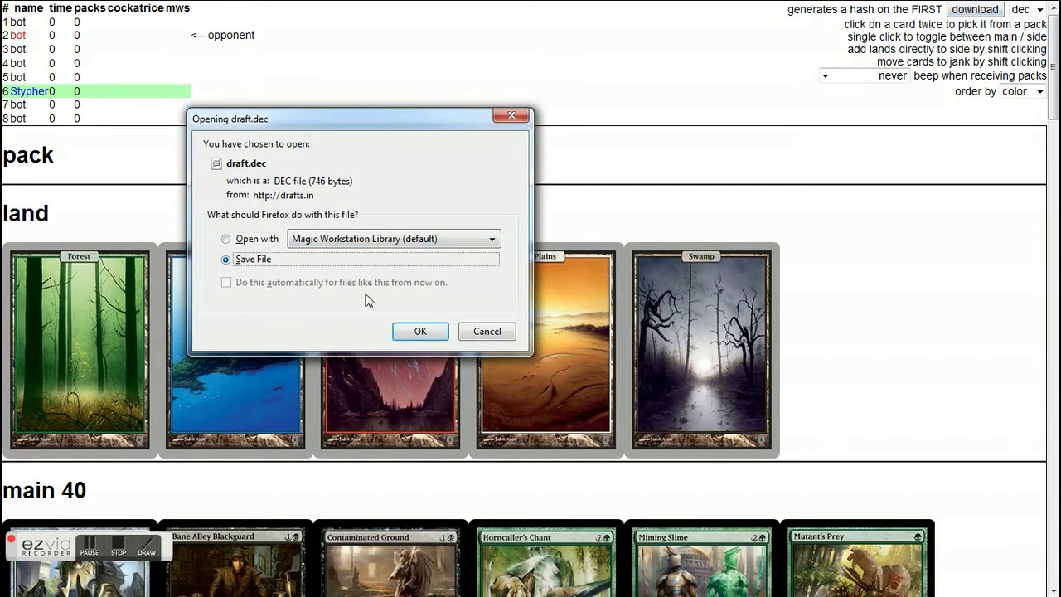
{"action": "left_click", "coordinate": [412, 331]}
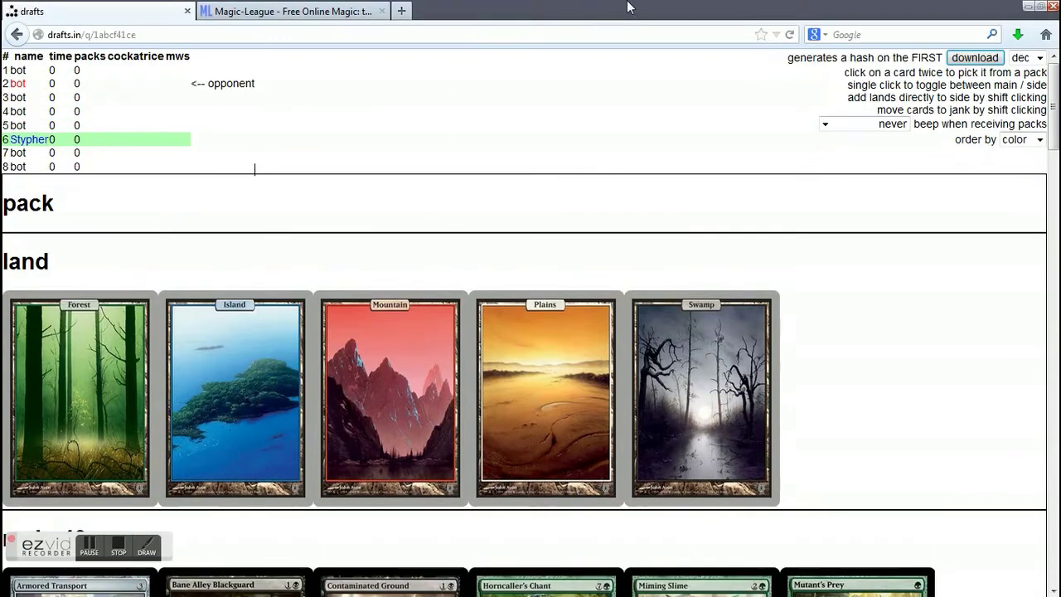
{"action": "left_click", "coordinate": [792, 36]}
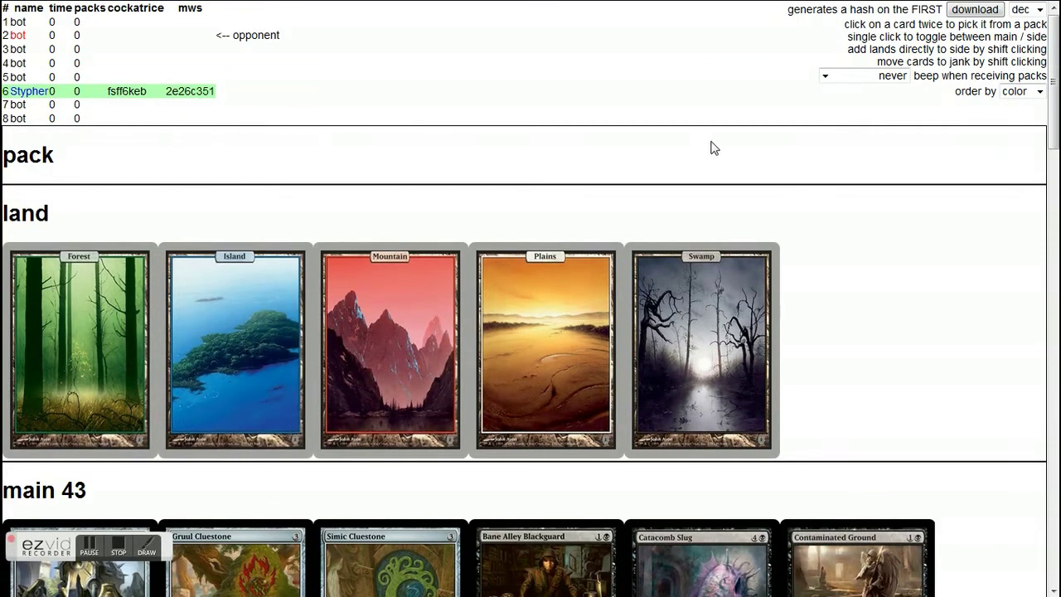
Locate the downloaded draft.dec in its folder and open it with Magic Workstation Library
{"action": "mouse_move", "coordinate": [997, 3]}
{"action": "left_click", "coordinate": [1018, 35]}
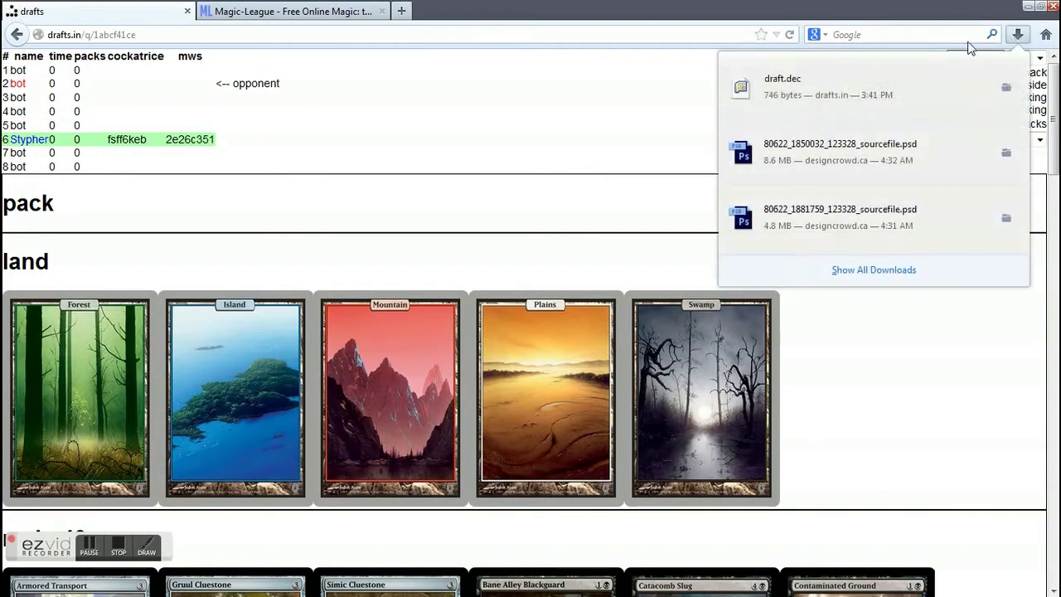
{"action": "left_click", "coordinate": [1010, 90]}
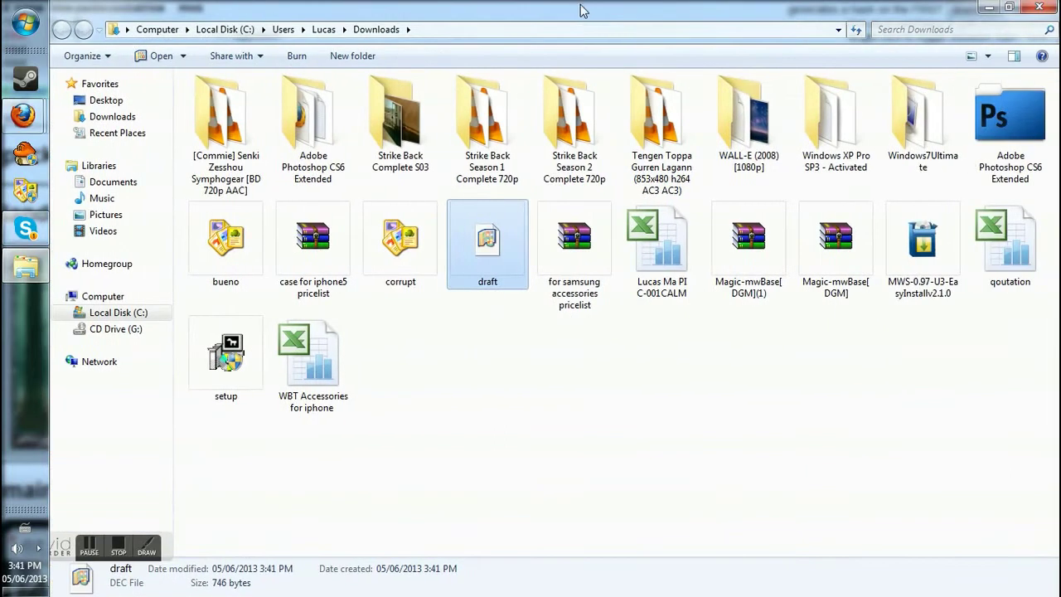
{"action": "right_click", "coordinate": [491, 247]}
{"action": "mouse_move", "coordinate": [579, 289]}
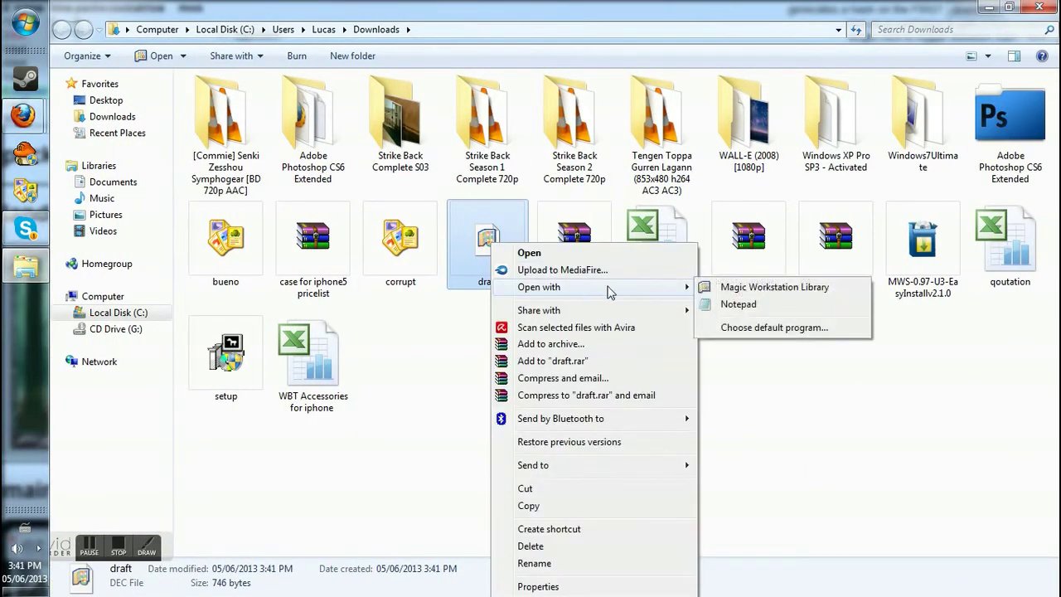
{"action": "left_click", "coordinate": [749, 292]}
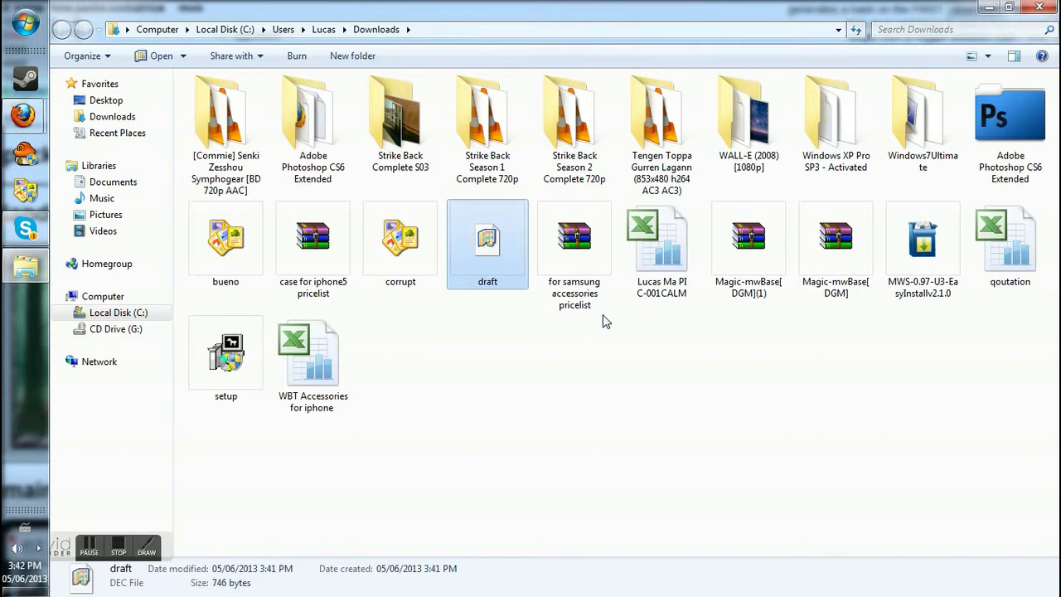
Close the Downloads folder and dismiss the trial notice in Magic Workstation
{"action": "left_click", "coordinate": [597, 363]}
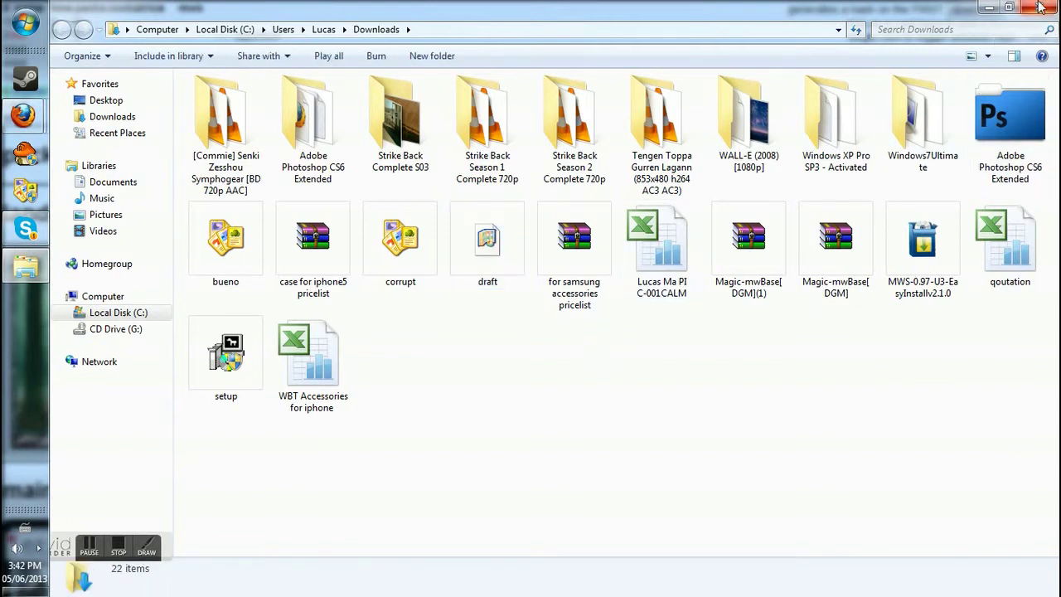
{"action": "left_click", "coordinate": [1040, 7]}
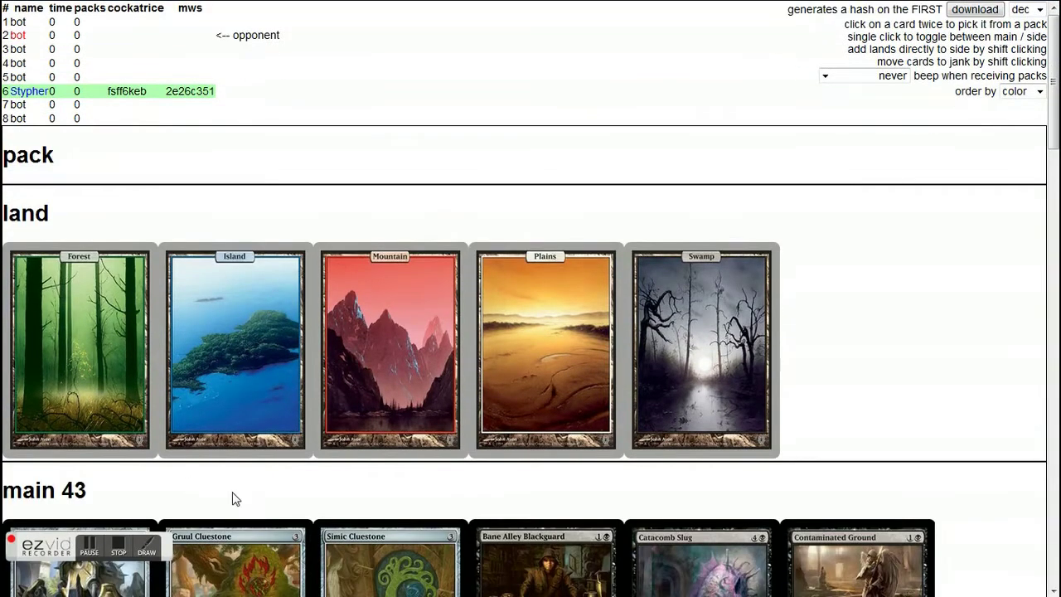
{"action": "mouse_move", "coordinate": [140, 34]}
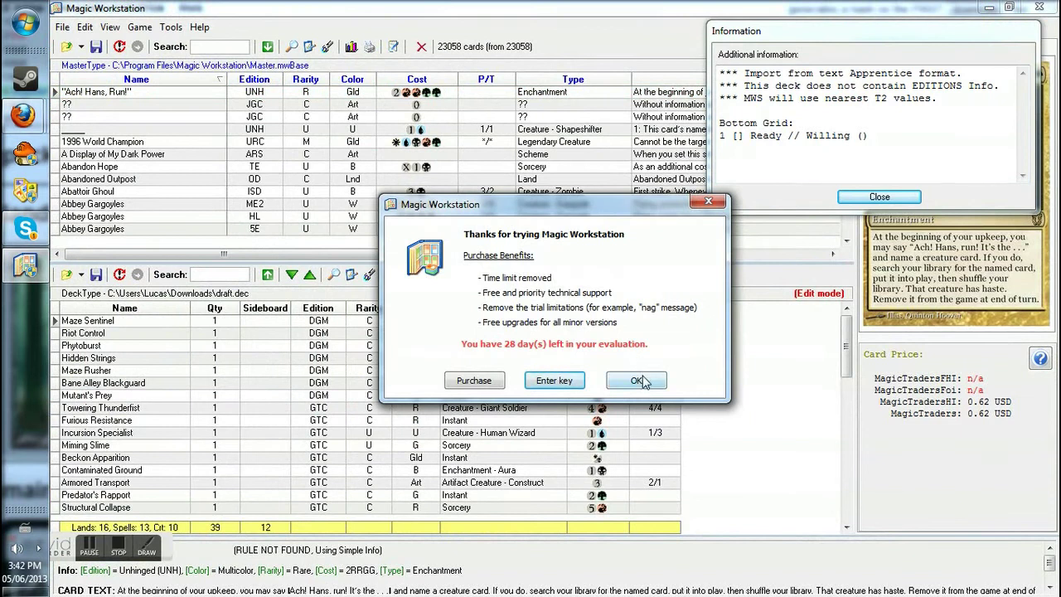
{"action": "left_click", "coordinate": [638, 381]}
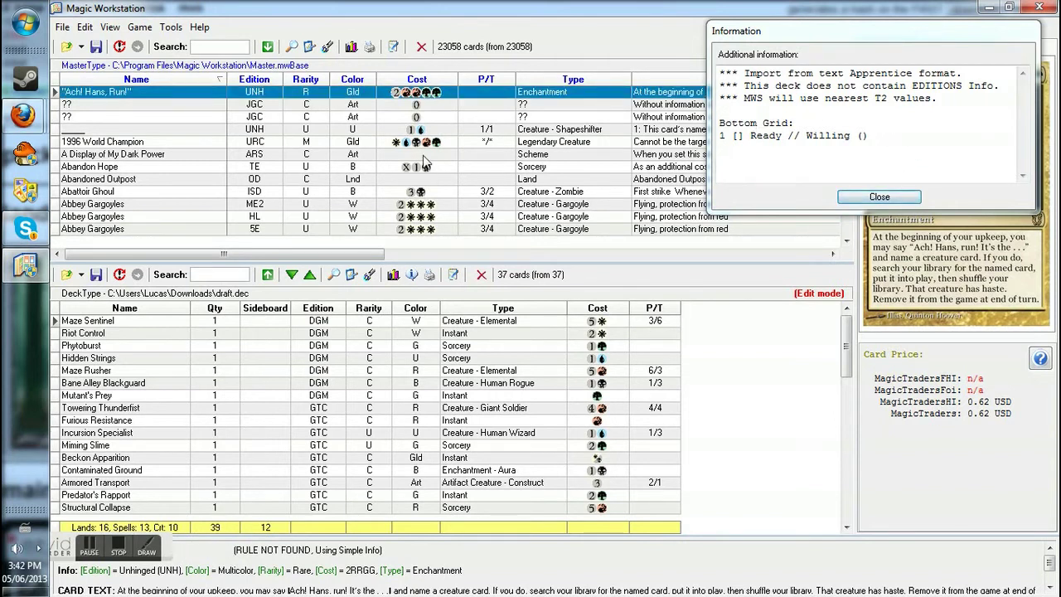
Search the master card database for "ready" and rename the Ready/Willing card as Ready // Willing
{"action": "left_click", "coordinate": [206, 45]}
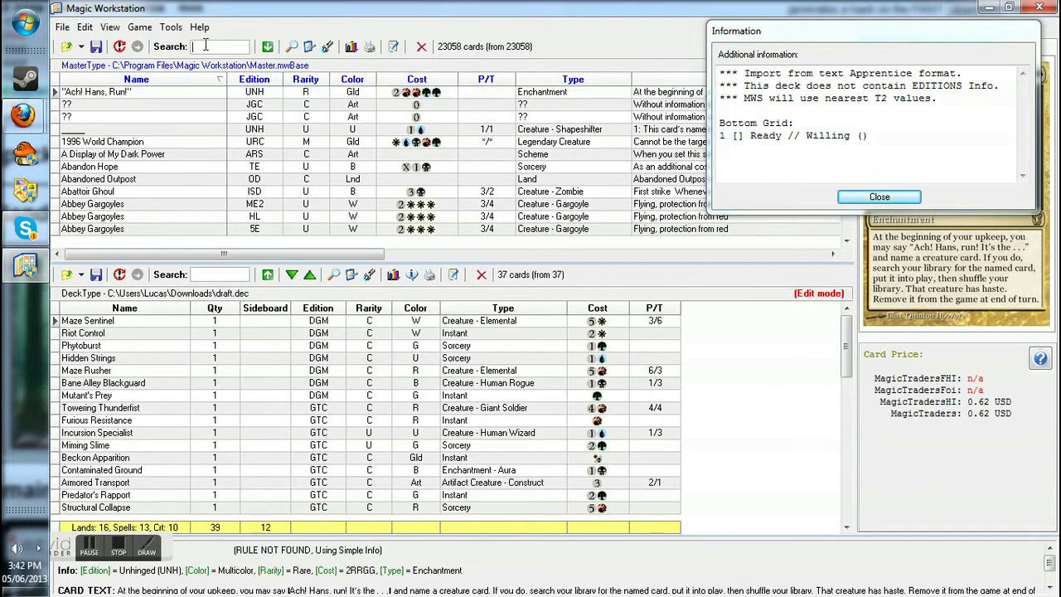
{"action": "type", "text": "read"}
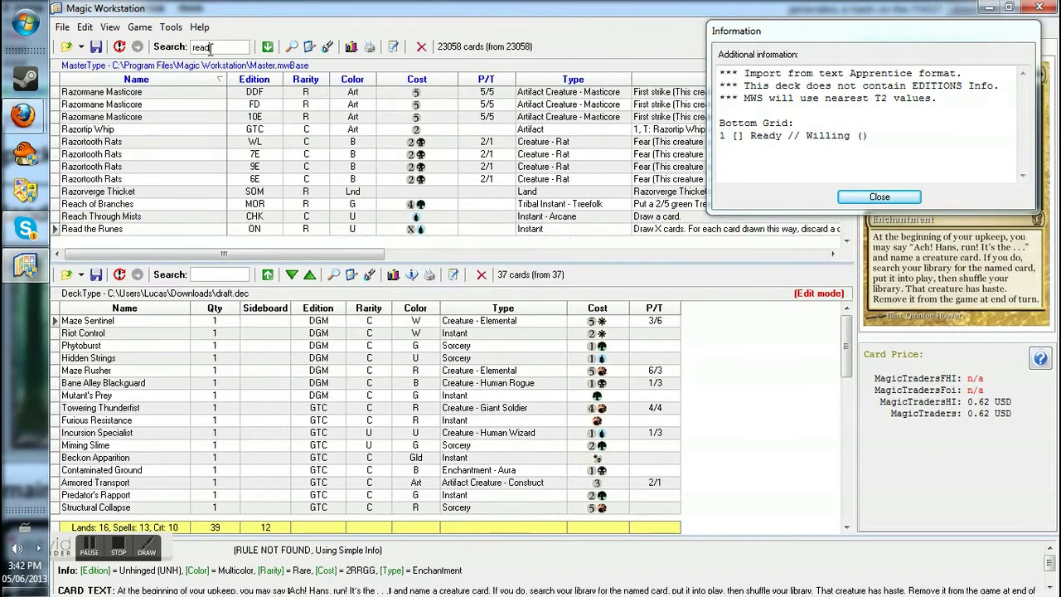
{"action": "type", "text": "y"}
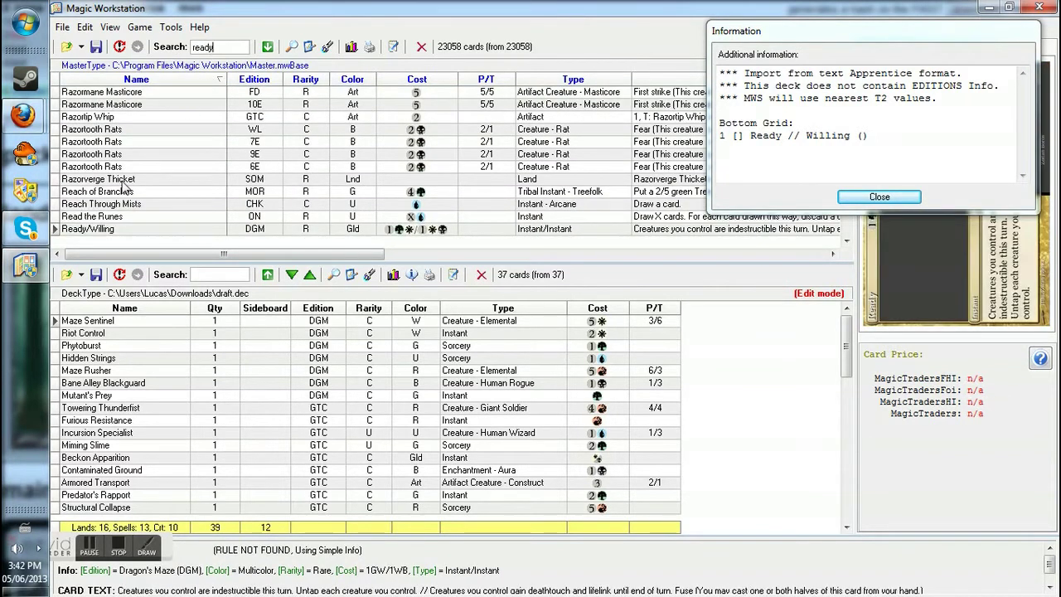
{"action": "left_click", "coordinate": [84, 230]}
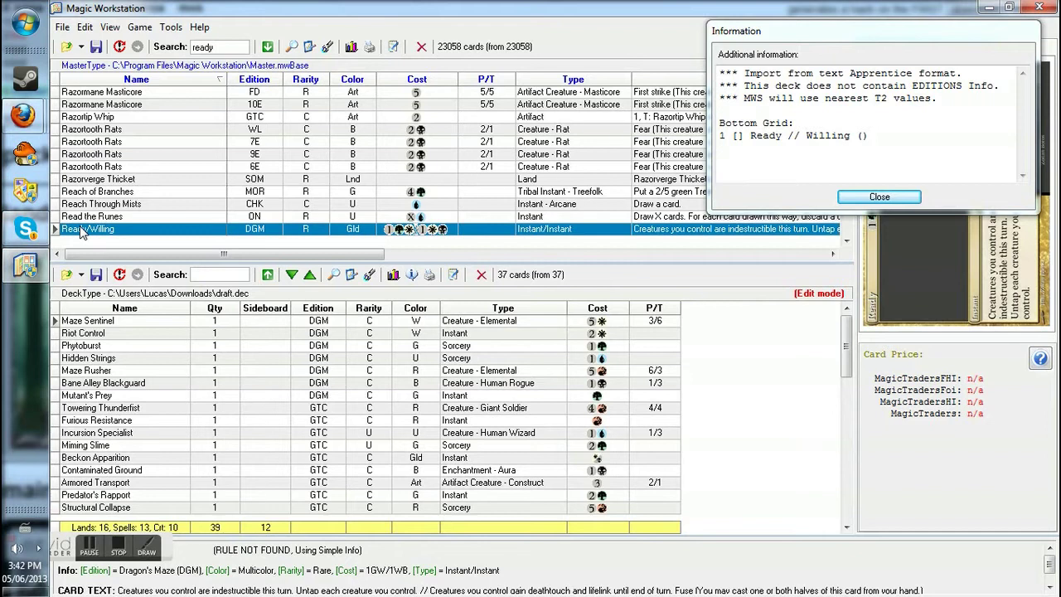
{"action": "right_click", "coordinate": [82, 232]}
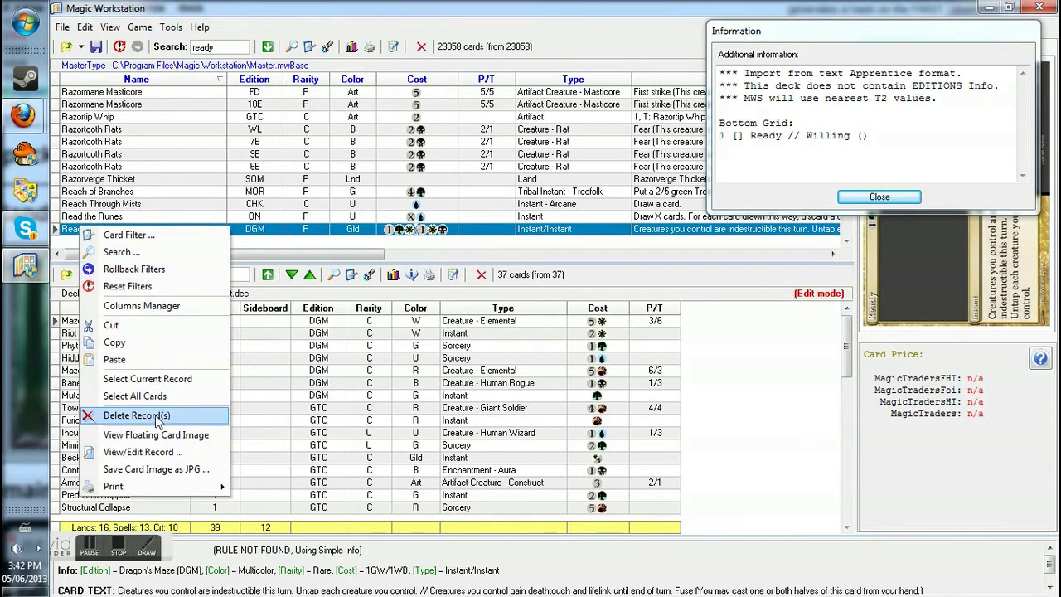
{"action": "left_click", "coordinate": [141, 452]}
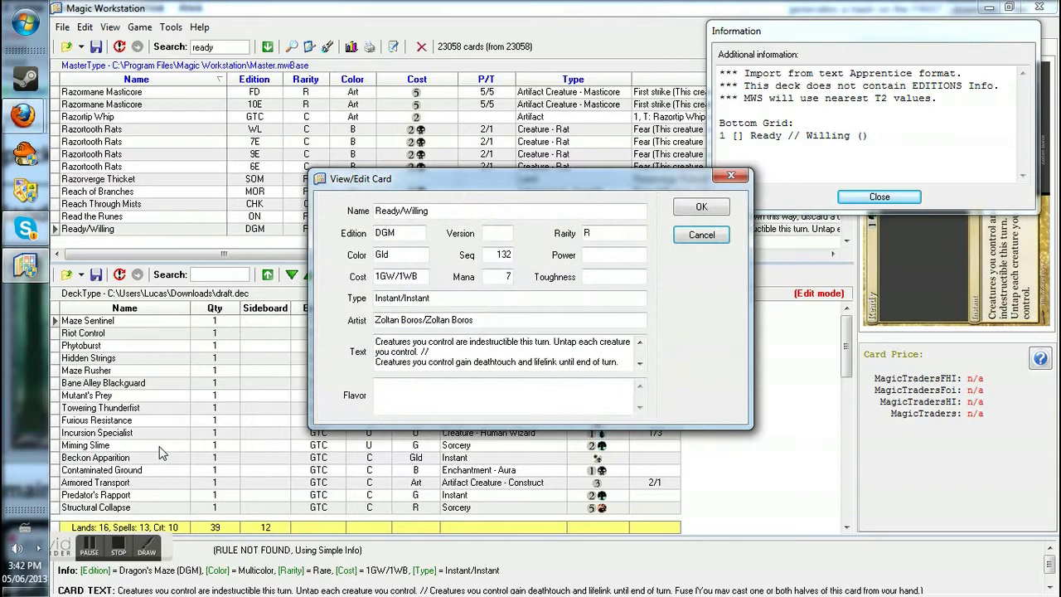
{"action": "left_click", "coordinate": [403, 212]}
{"action": "type", "text": "/"}
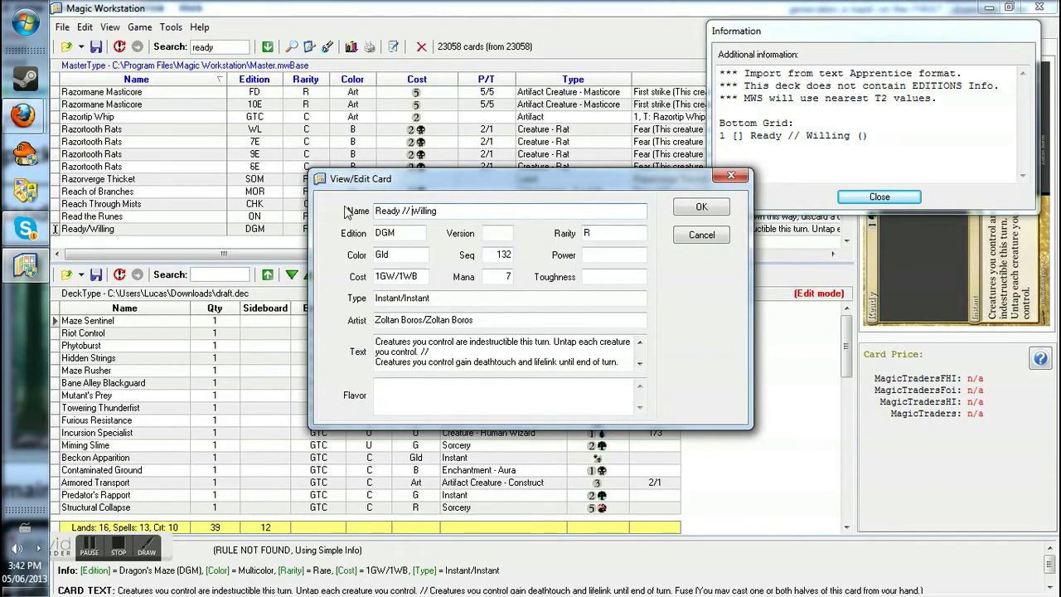
{"action": "left_click", "coordinate": [712, 207]}
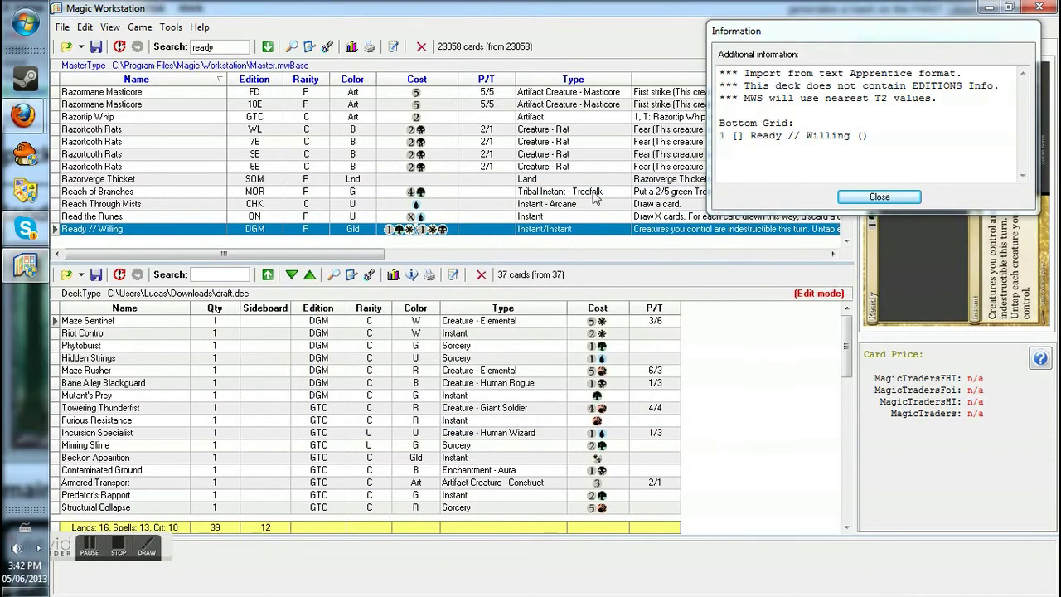
Add the Ready // Willing card to the draft deck with a quantity of 1
{"action": "left_click", "coordinate": [267, 47]}
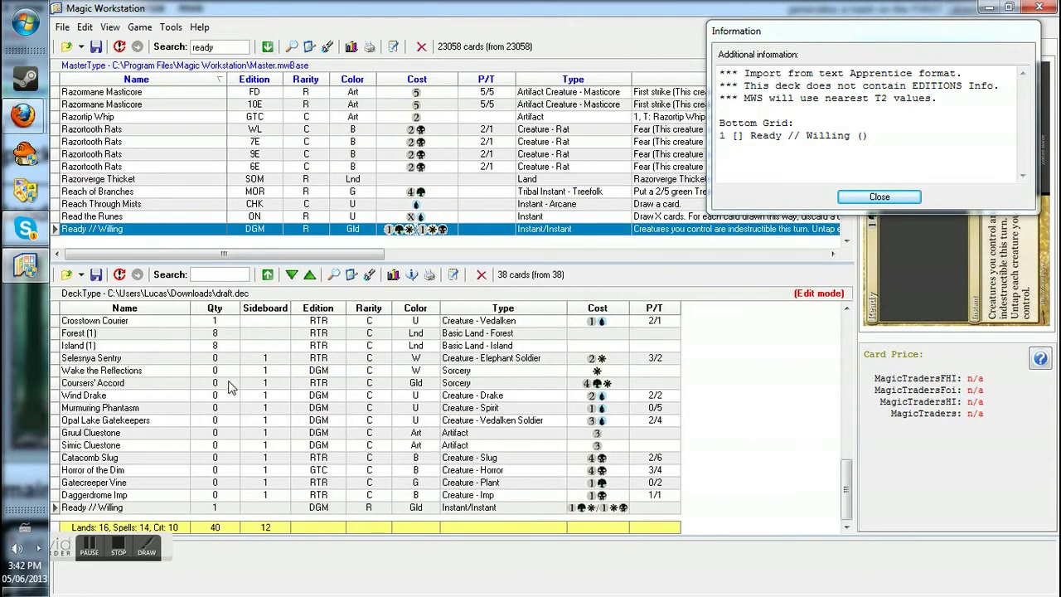
{"action": "left_click", "coordinate": [233, 510]}
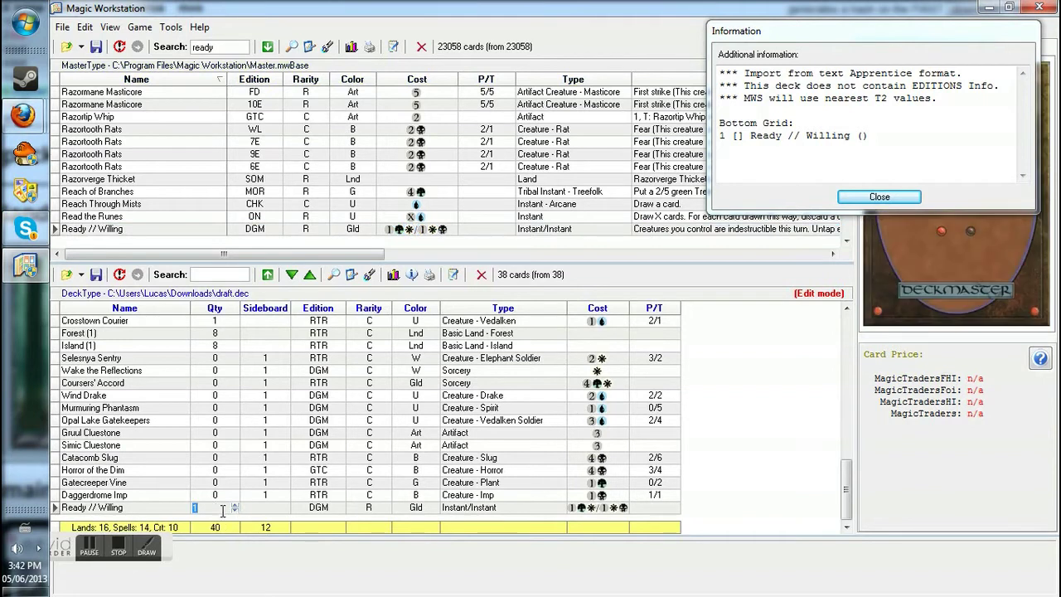
{"action": "key", "text": "Return"}
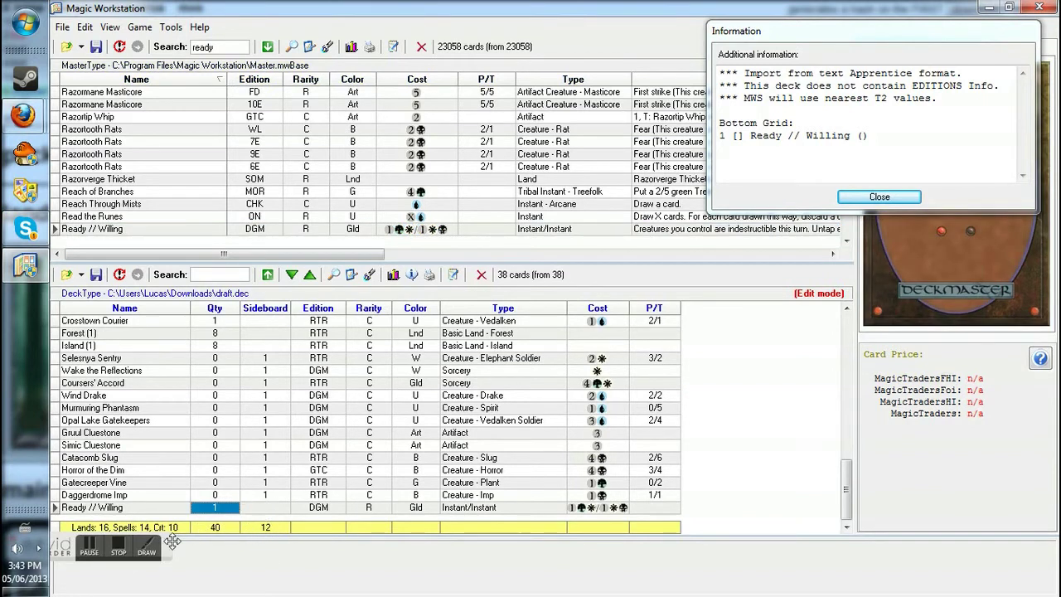
Dismiss the import notice, get the draft deck's security code and compare it with the mws hash on the drafts.in page
{"action": "left_click", "coordinate": [880, 196]}
{"action": "left_click", "coordinate": [251, 437]}
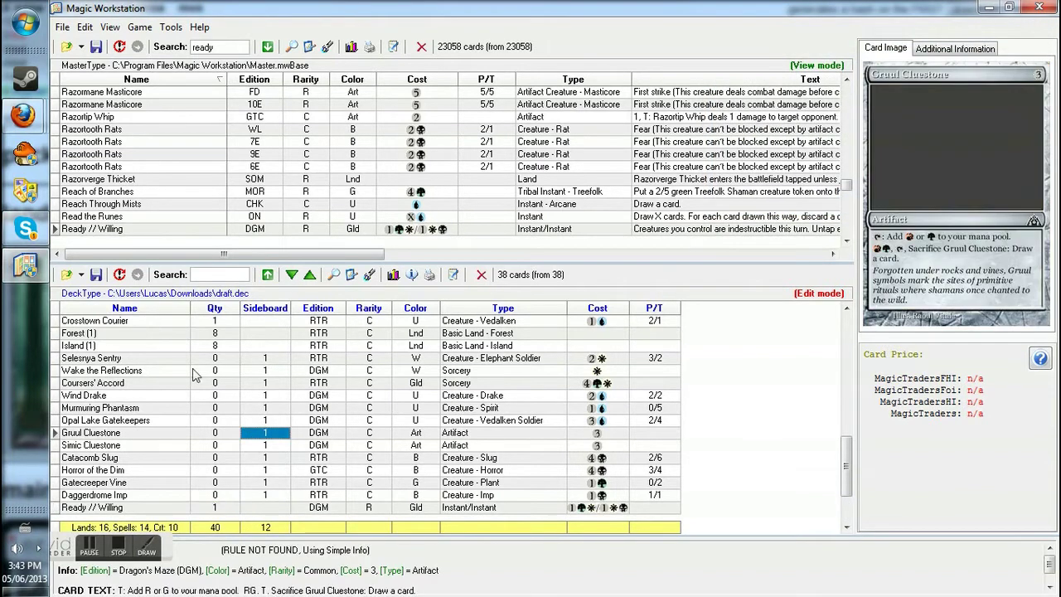
{"action": "left_click", "coordinate": [170, 28]}
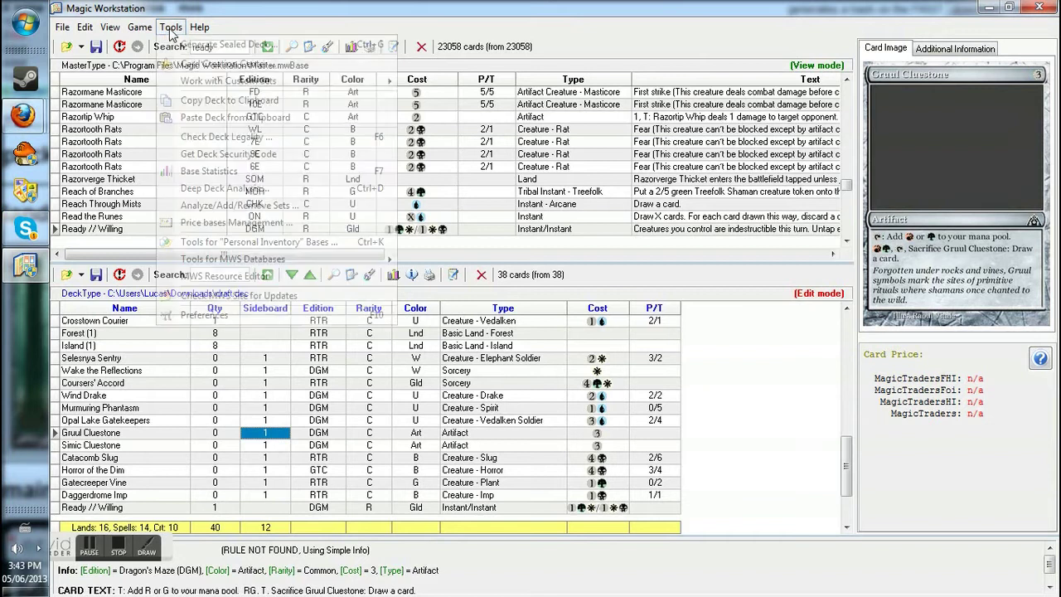
{"action": "left_click", "coordinate": [234, 157]}
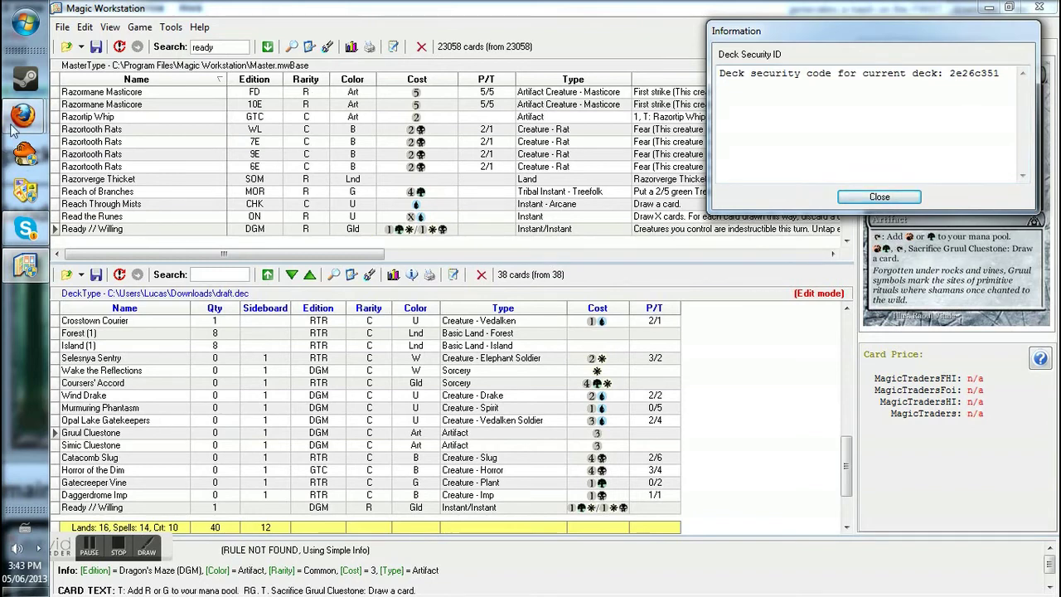
{"action": "mouse_move", "coordinate": [23, 116]}
{"action": "left_click", "coordinate": [137, 179]}
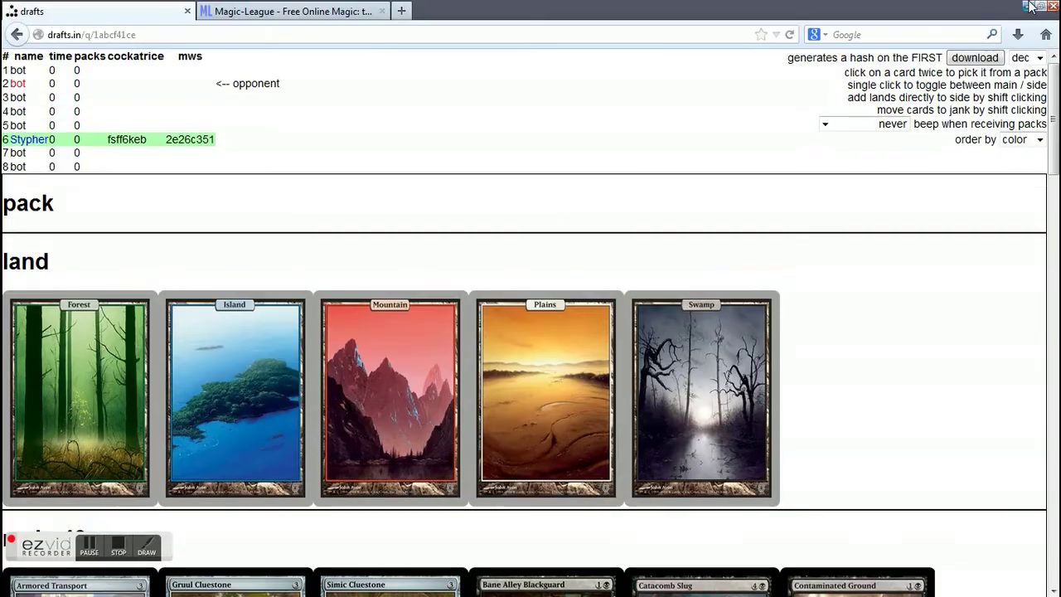
{"action": "left_click", "coordinate": [1011, 6]}
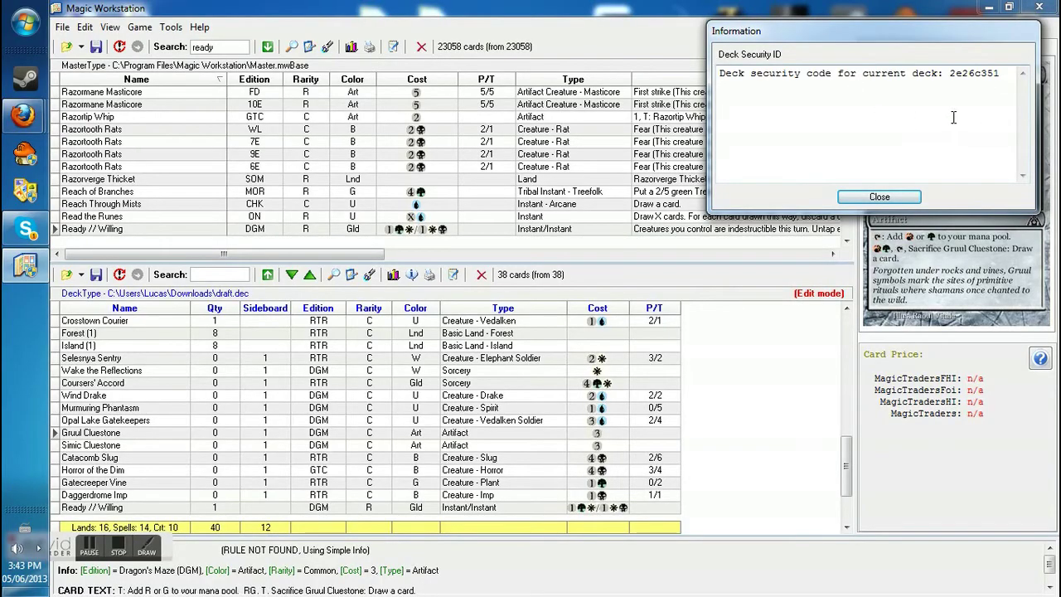
{"action": "left_click", "coordinate": [880, 196]}
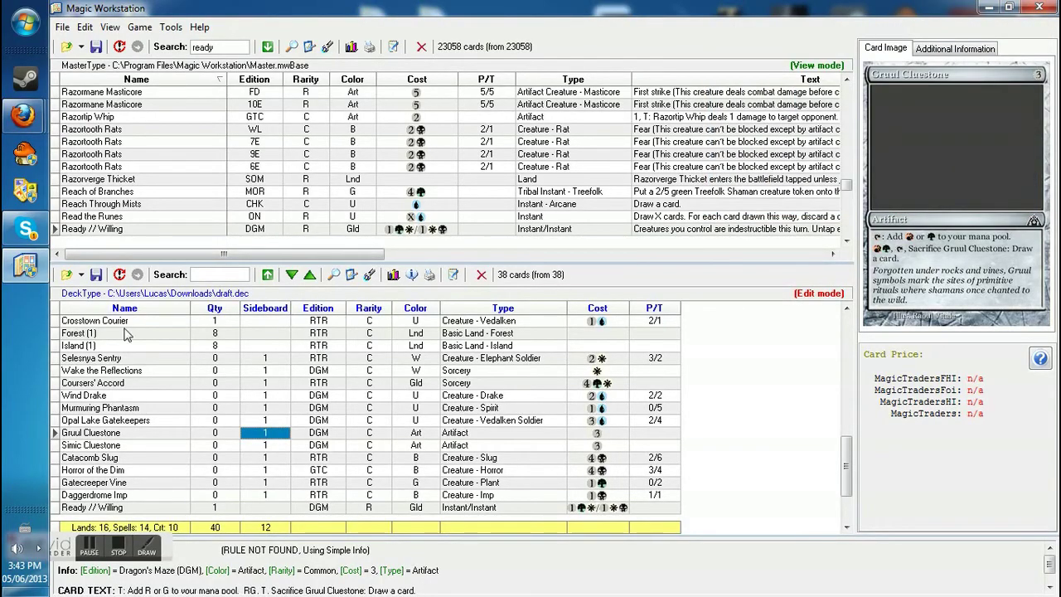
Save the draft deck in MWS standard format, then exit Magic Workstation and save the changes to Master.mwBase
{"action": "left_click", "coordinate": [98, 275]}
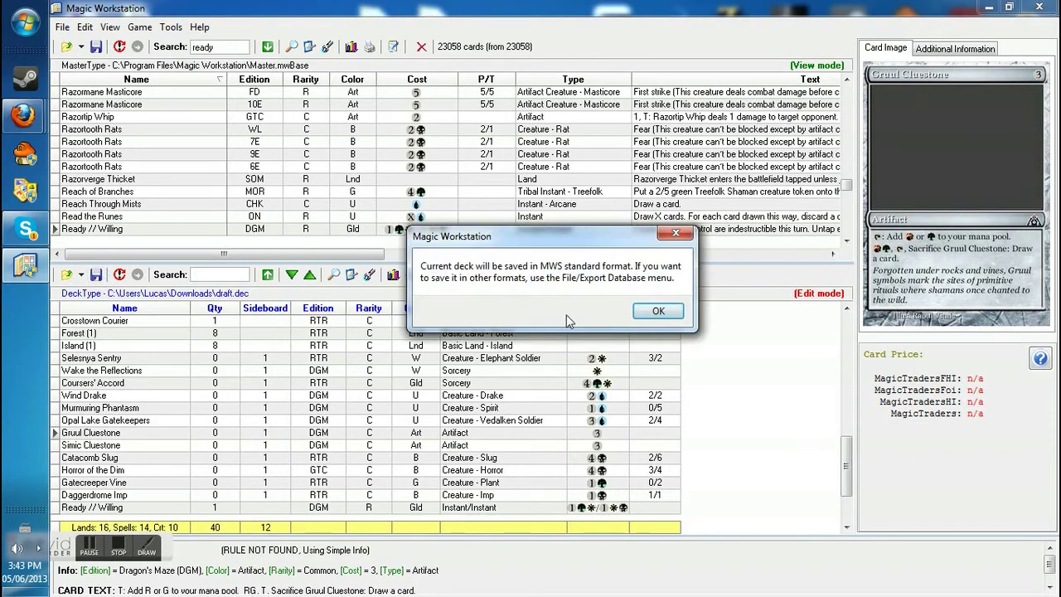
{"action": "left_click", "coordinate": [660, 317]}
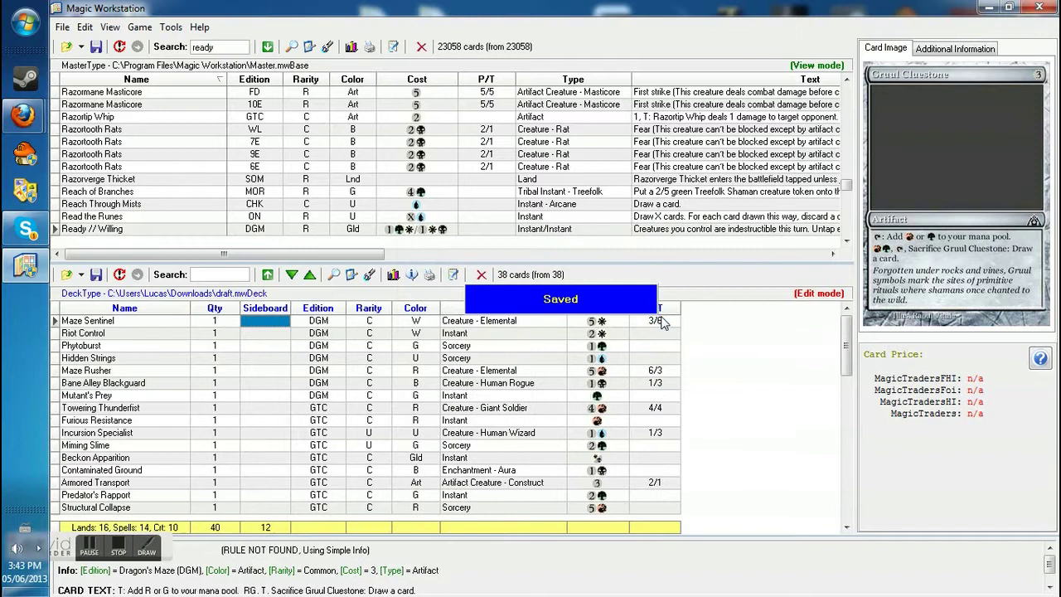
{"action": "left_click", "coordinate": [1049, 6]}
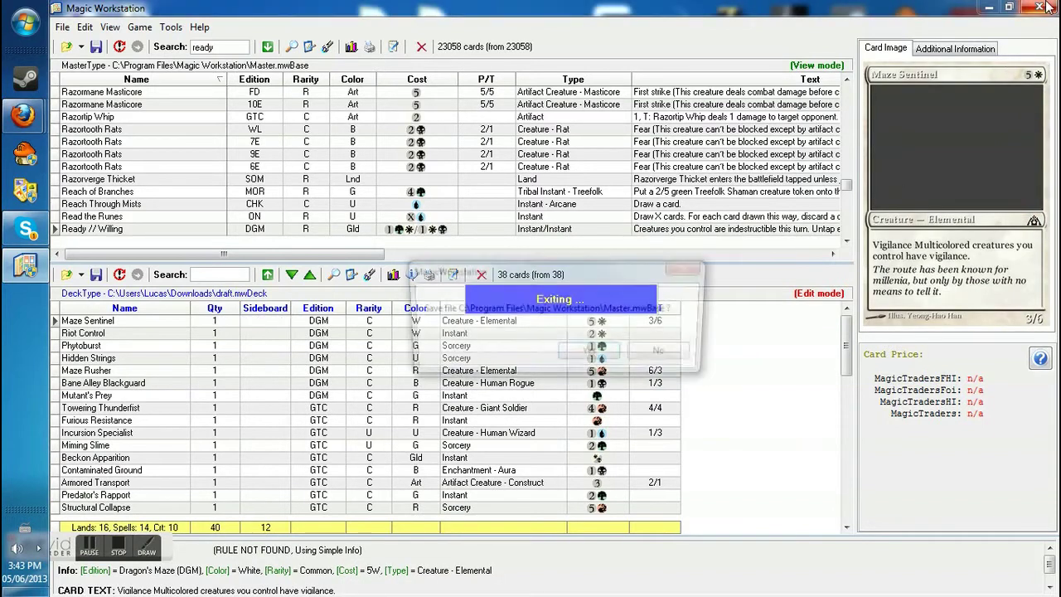
{"action": "left_click", "coordinate": [592, 353]}
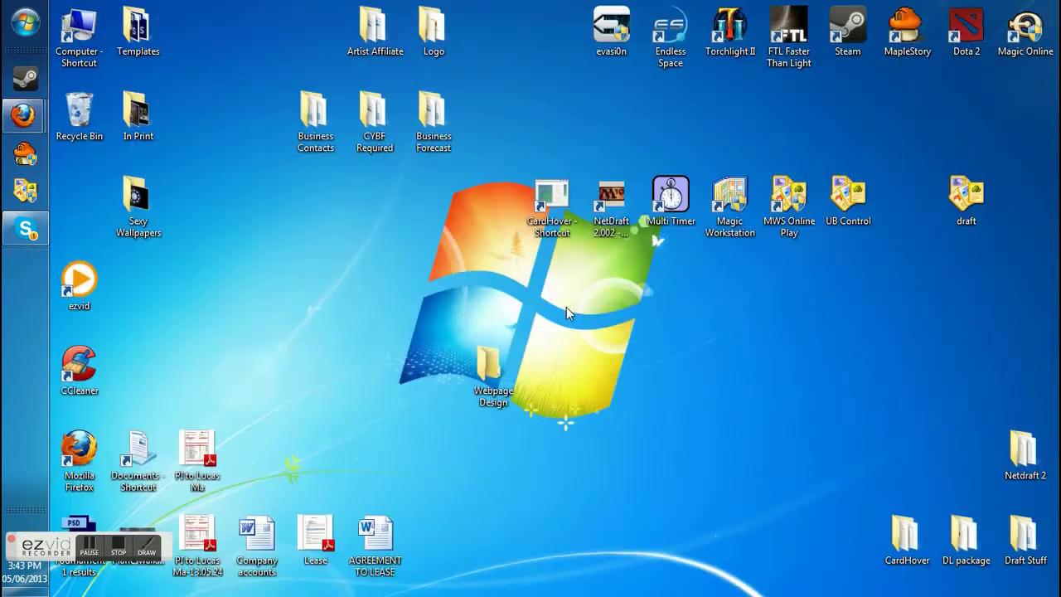
Find the Downloads folder and move draft.mwDeck from it to the desktop, replacing the existing file, and close the folder
{"action": "left_click", "coordinate": [25, 22]}
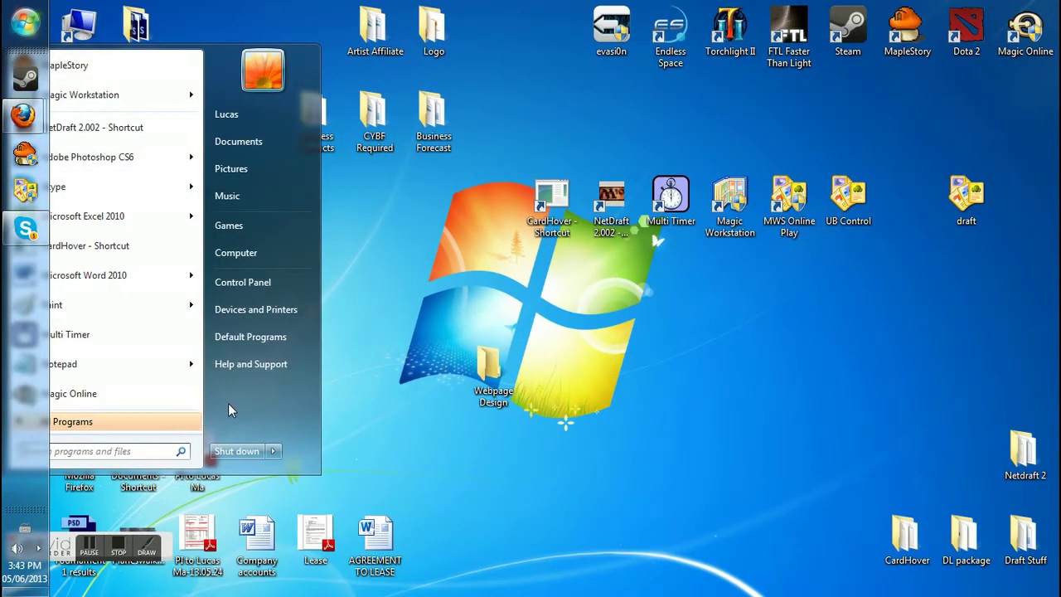
{"action": "type", "text": "downloads"}
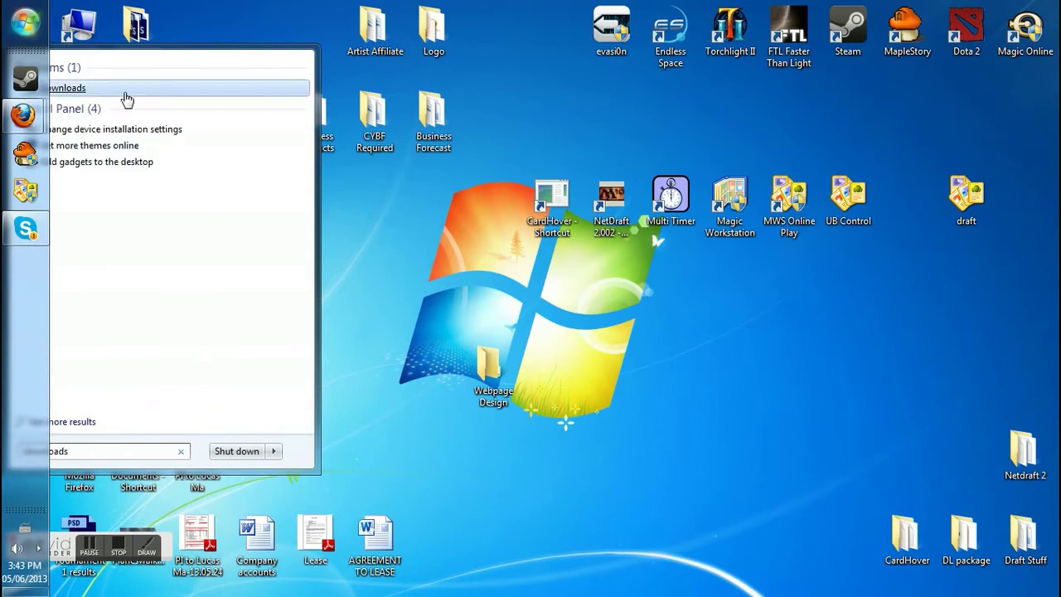
{"action": "left_click", "coordinate": [251, 98]}
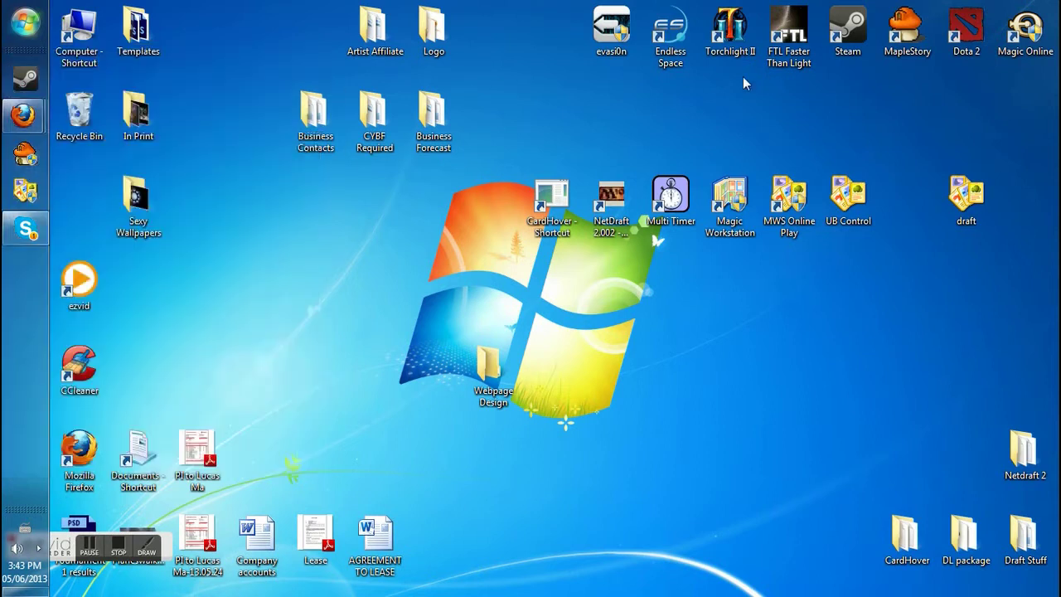
{"action": "left_click_drag", "start_coordinate": [549, 4], "coordinate": [387, 76]}
{"action": "left_click_drag", "start_coordinate": [403, 427], "coordinate": [816, 314]}
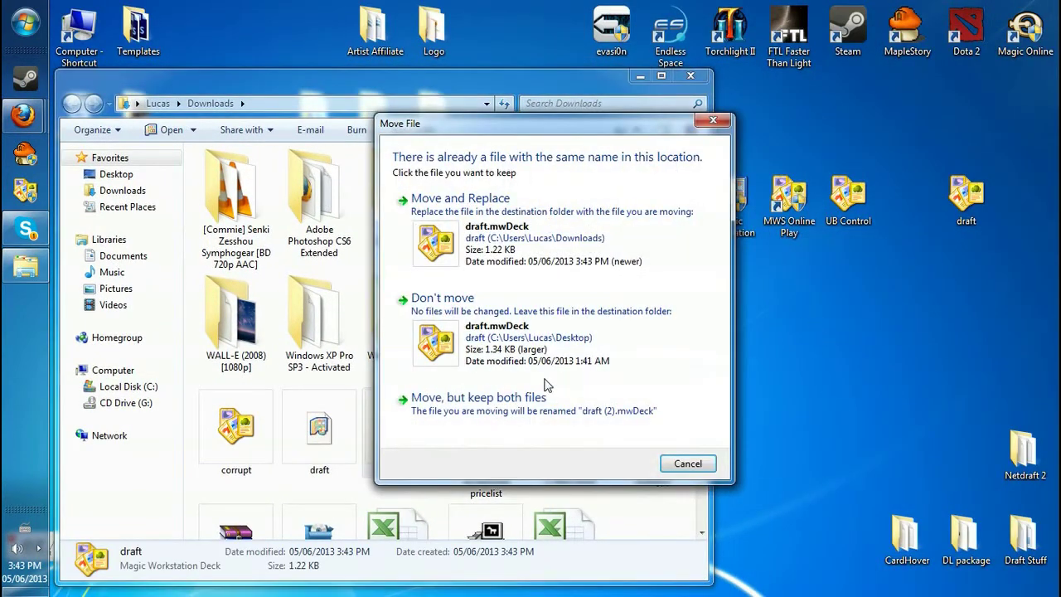
{"action": "left_click", "coordinate": [461, 199]}
{"action": "left_click", "coordinate": [691, 76]}
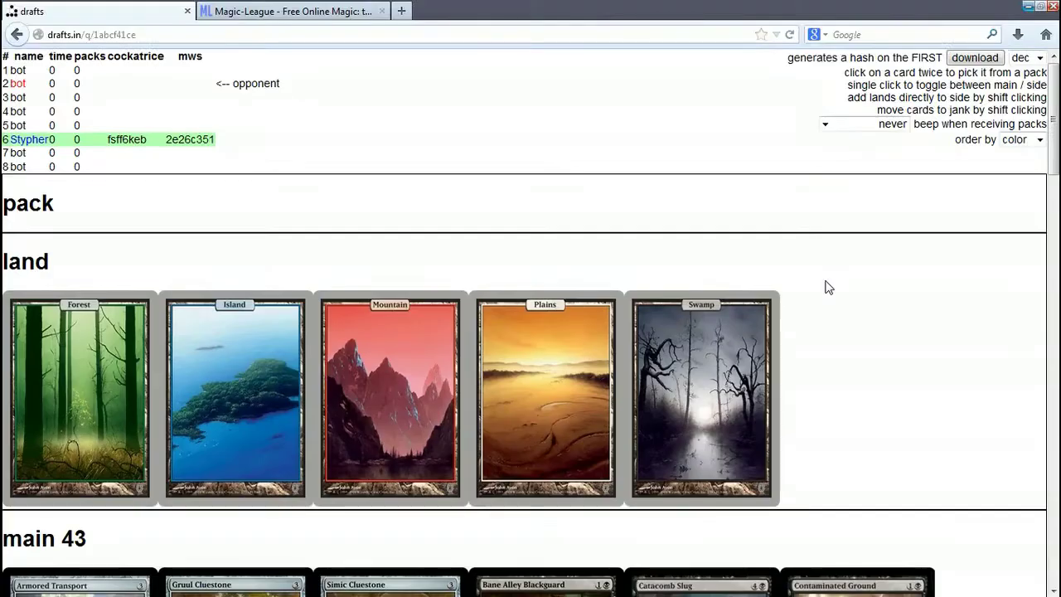
Minimize the browser, launch MWS Online Play from the desktop and dismiss its trial notice
{"action": "scroll", "coordinate": [827, 287], "scroll_direction": "down", "scroll_amount": 1}
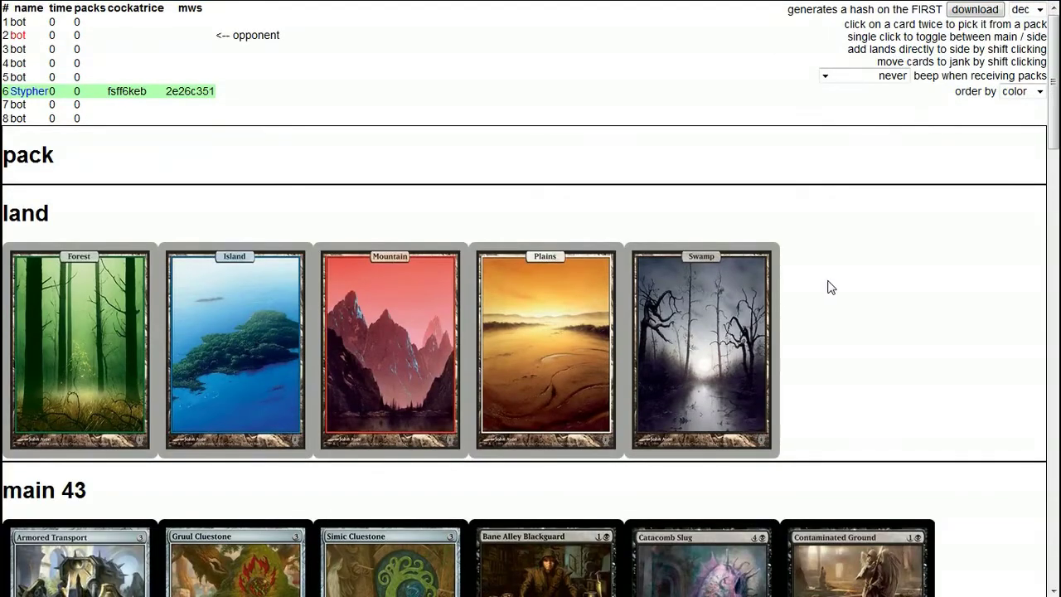
{"action": "mouse_move", "coordinate": [945, 7]}
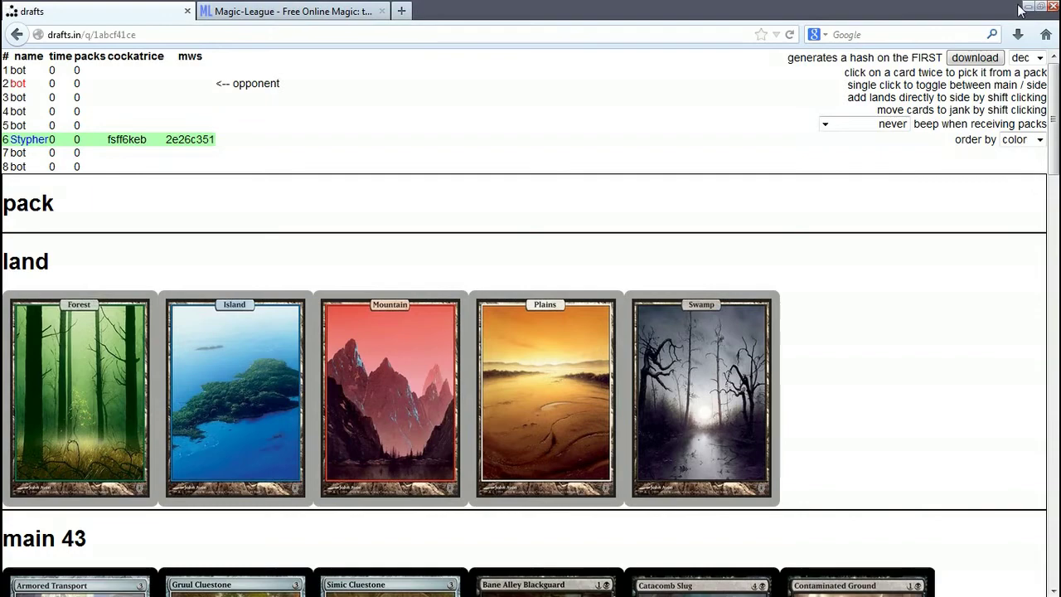
{"action": "left_click", "coordinate": [1027, 7]}
{"action": "left_click_drag", "start_coordinate": [852, 286], "coordinate": [786, 226]}
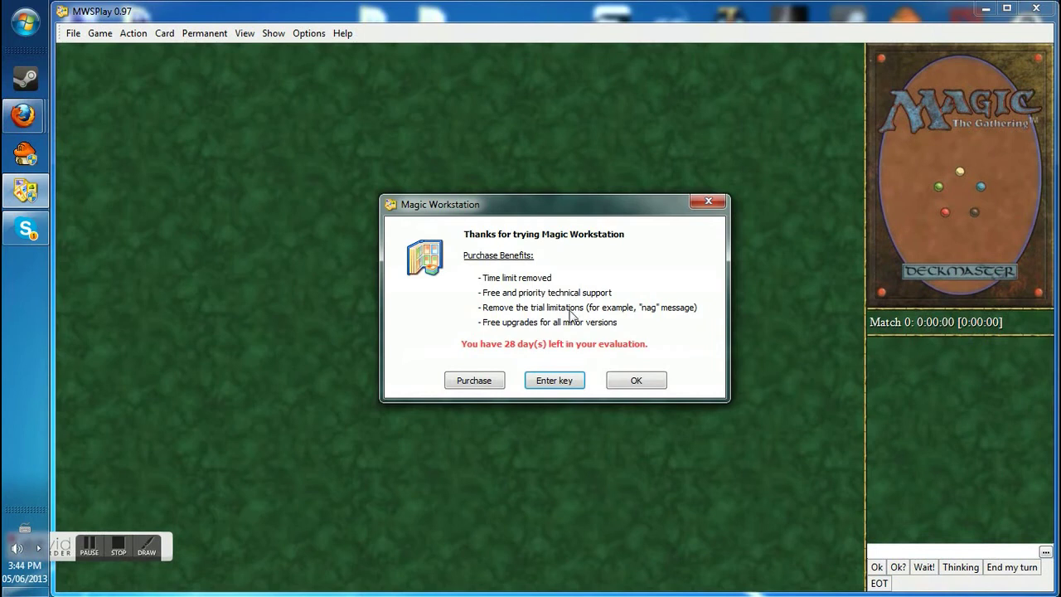
{"action": "left_click", "coordinate": [612, 384]}
Set up a new game and load the draft deck from the desktop
{"action": "left_click", "coordinate": [73, 33]}
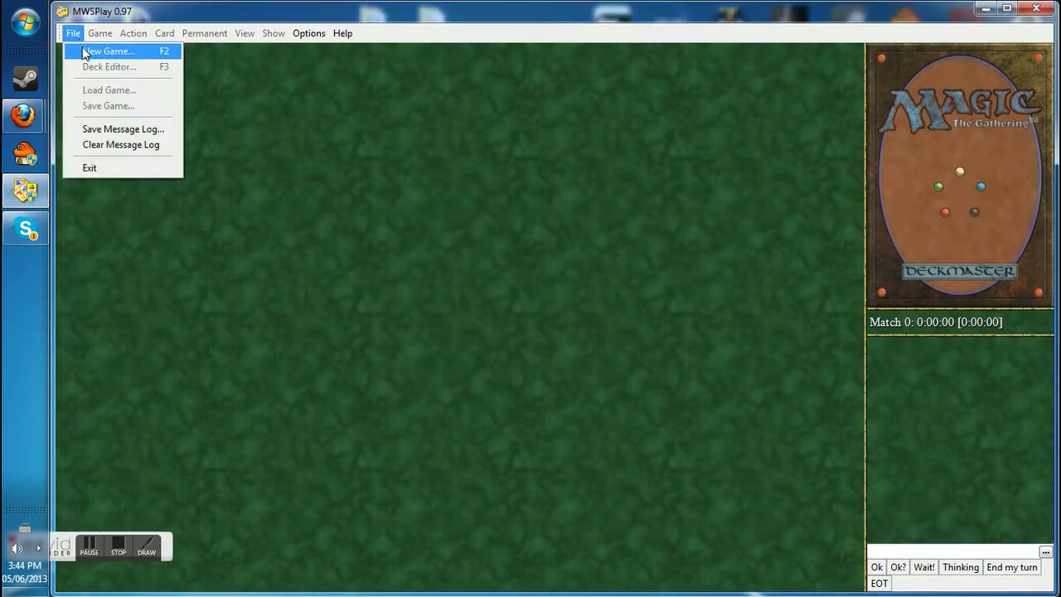
{"action": "left_click", "coordinate": [99, 49]}
{"action": "left_click", "coordinate": [592, 417]}
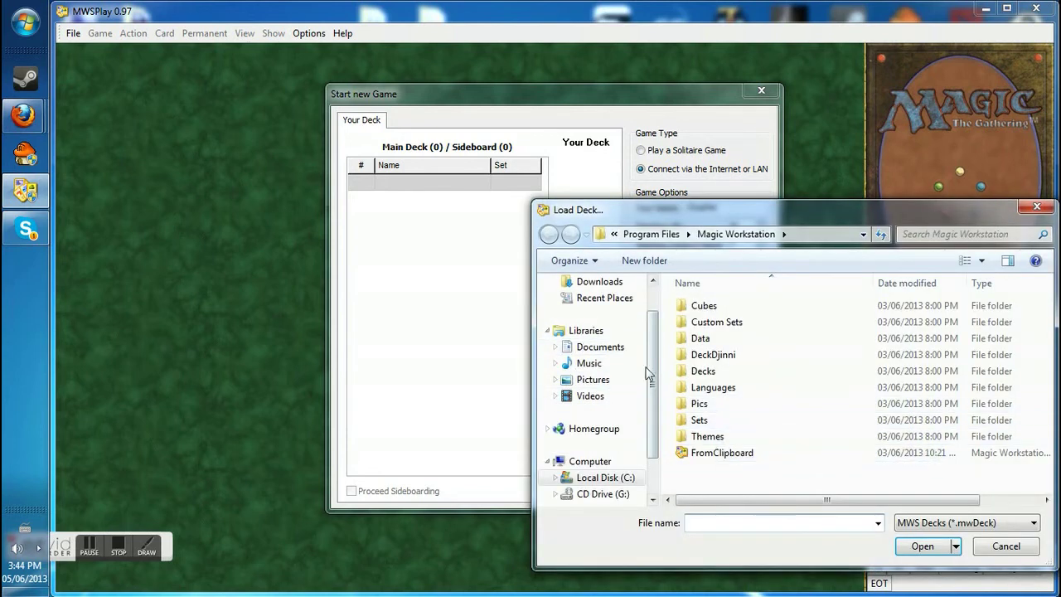
{"action": "scroll", "coordinate": [638, 373], "scroll_direction": "up", "scroll_amount": 1}
{"action": "left_click", "coordinate": [598, 321]}
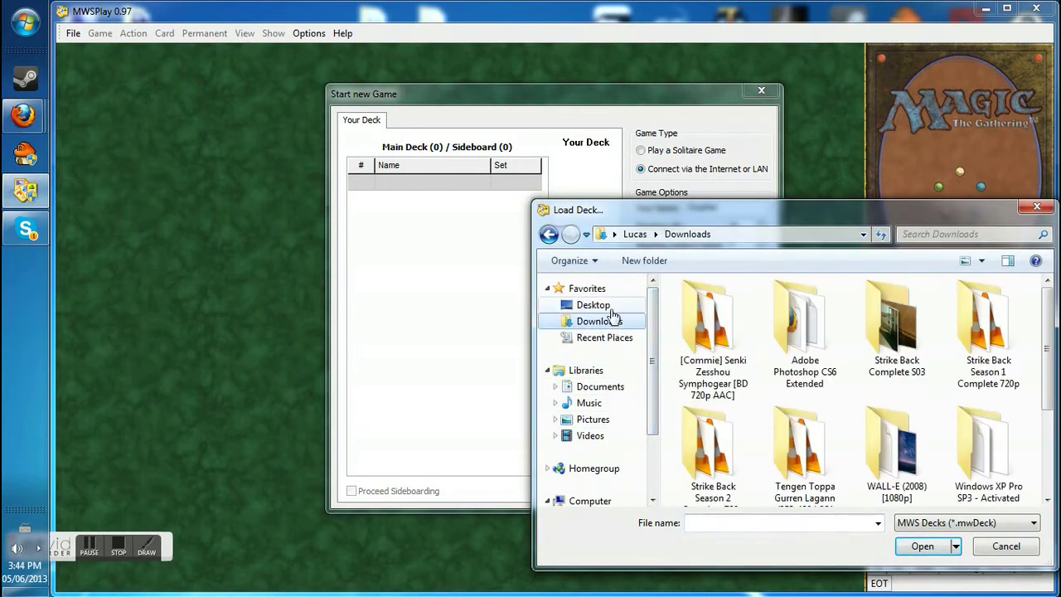
{"action": "left_click", "coordinate": [610, 307]}
{"action": "scroll", "coordinate": [878, 432], "scroll_direction": "down", "scroll_amount": 10}
{"action": "double_click", "coordinate": [775, 369]}
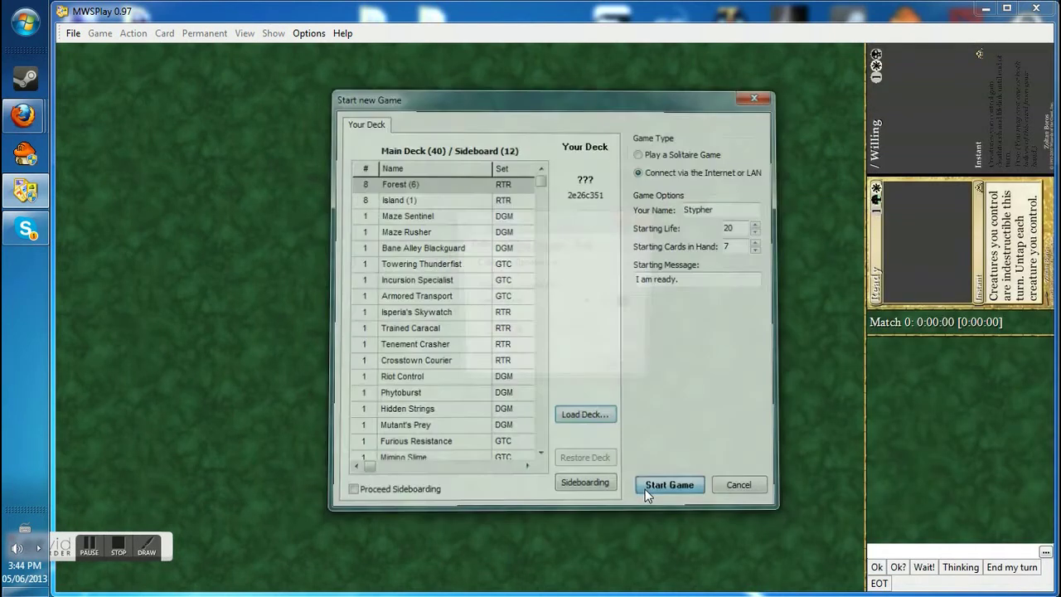
Start the game over the Internet and call the server mws.tipo1.it
{"action": "left_click", "coordinate": [645, 490]}
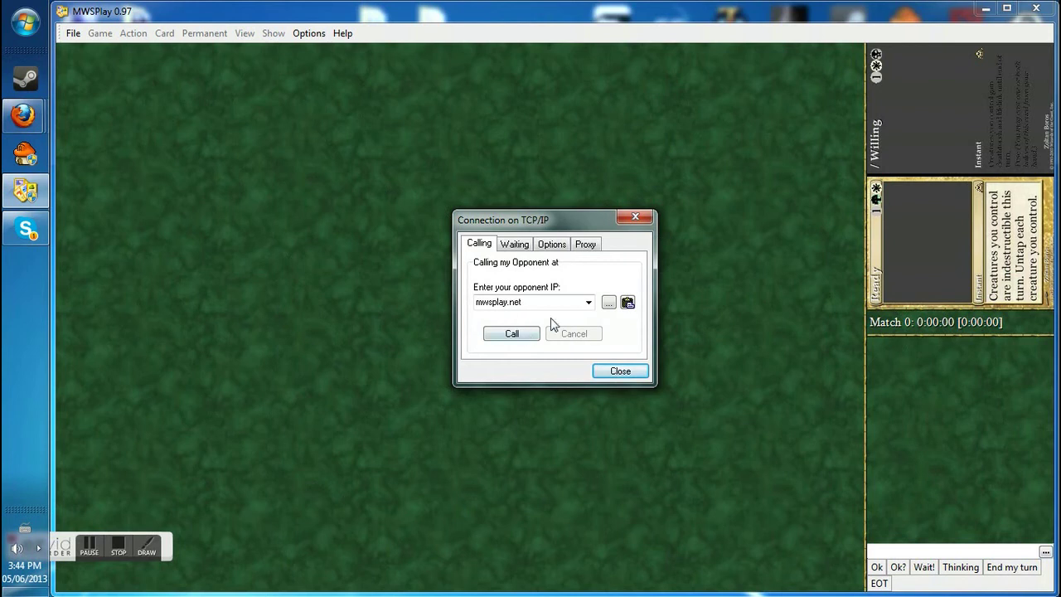
{"action": "left_click", "coordinate": [589, 302]}
{"action": "left_click", "coordinate": [539, 348]}
{"action": "left_click", "coordinate": [520, 338]}
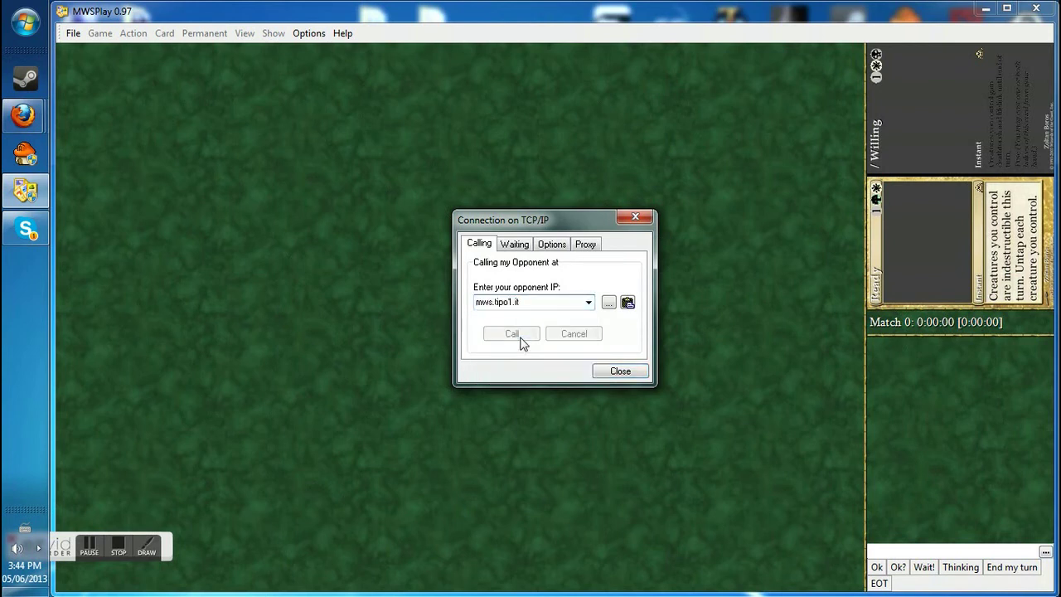